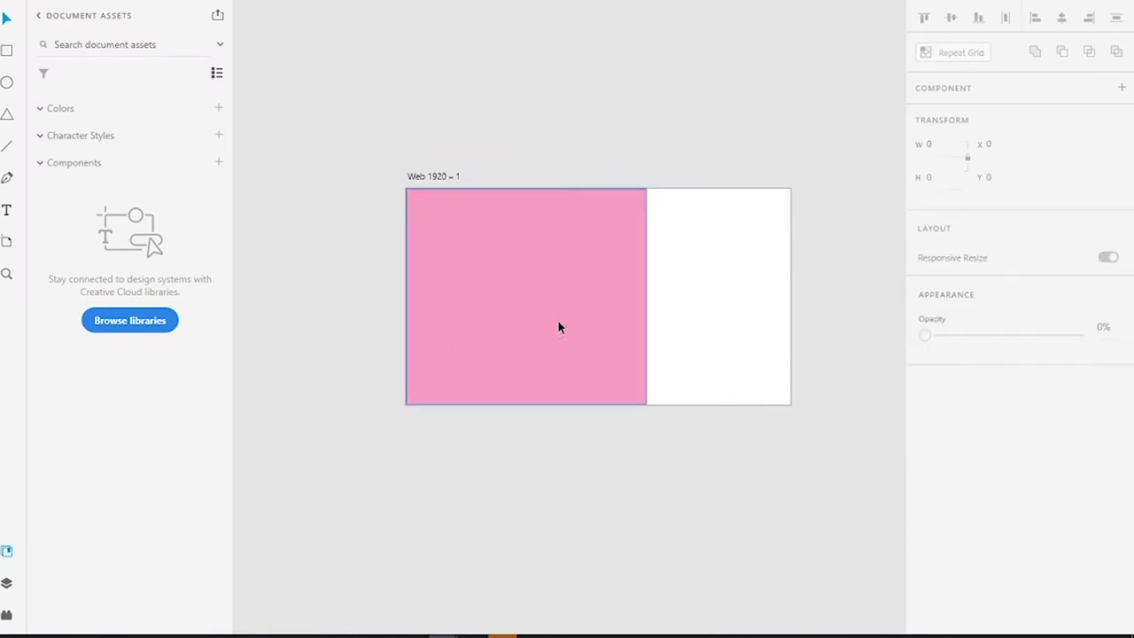
Hide the headphones image layer and select the pink rectangle behind it.
scroll(560, 324, down, 3)
scroll(339, 433, up, 1)
scroll(610, 451, up, 4)
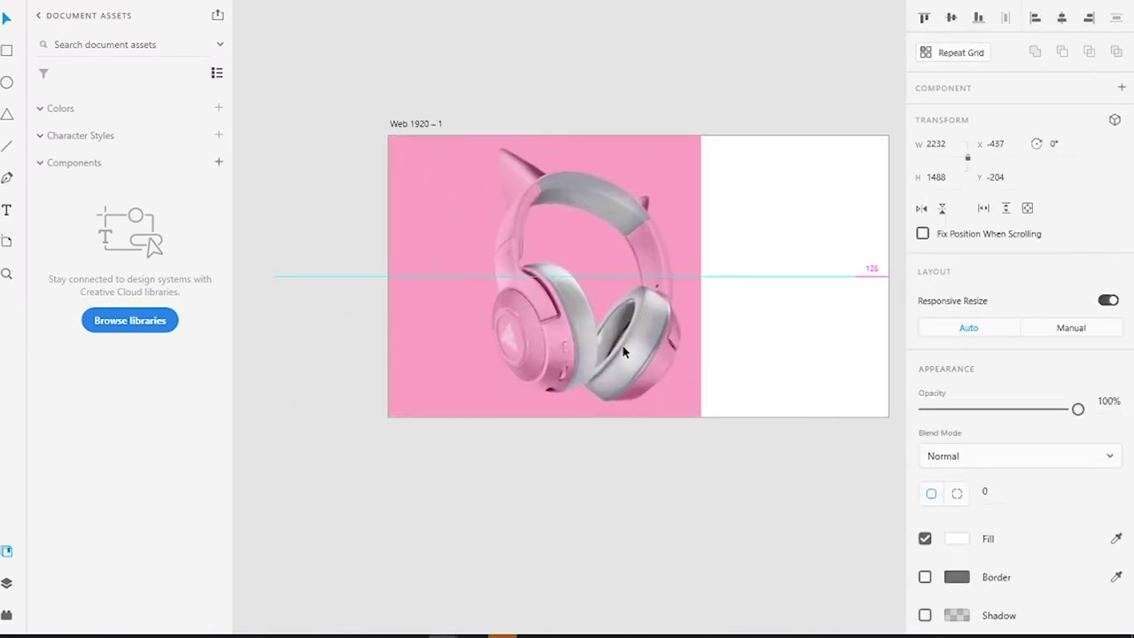
click(7, 583)
click(212, 80)
click(71, 103)
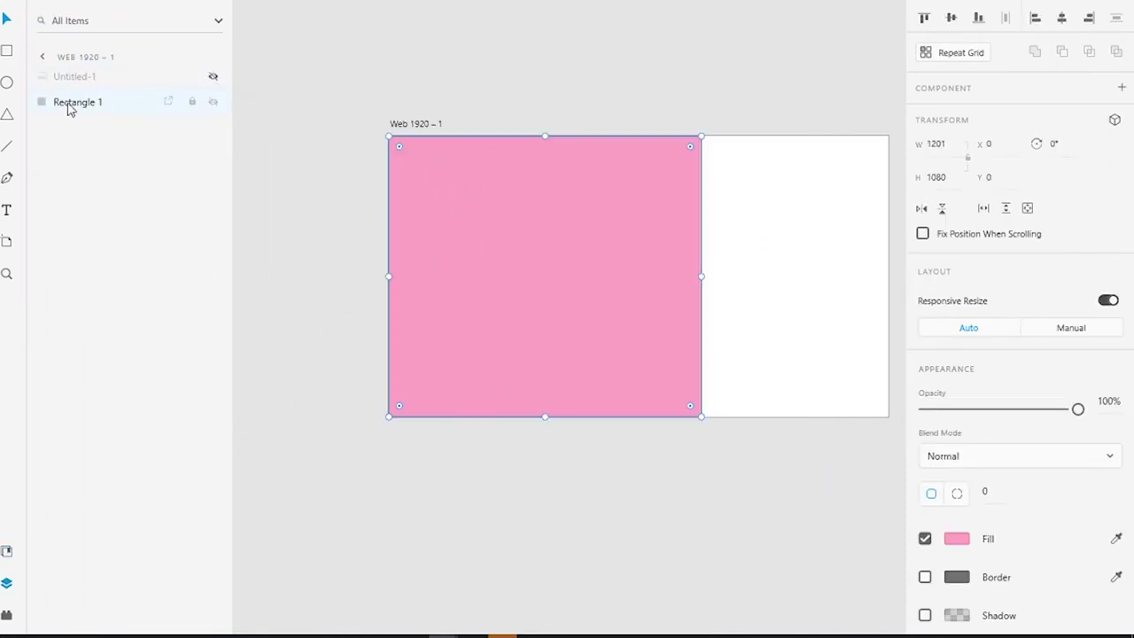
right_click(69, 105)
key(Escape)
Slant the pink rectangle's right edge by moving its upper corner to about X 759 and its lower corner to about X 891.
double_click(701, 135)
drag(700, 136, 607, 136)
drag(700, 416, 659, 417)
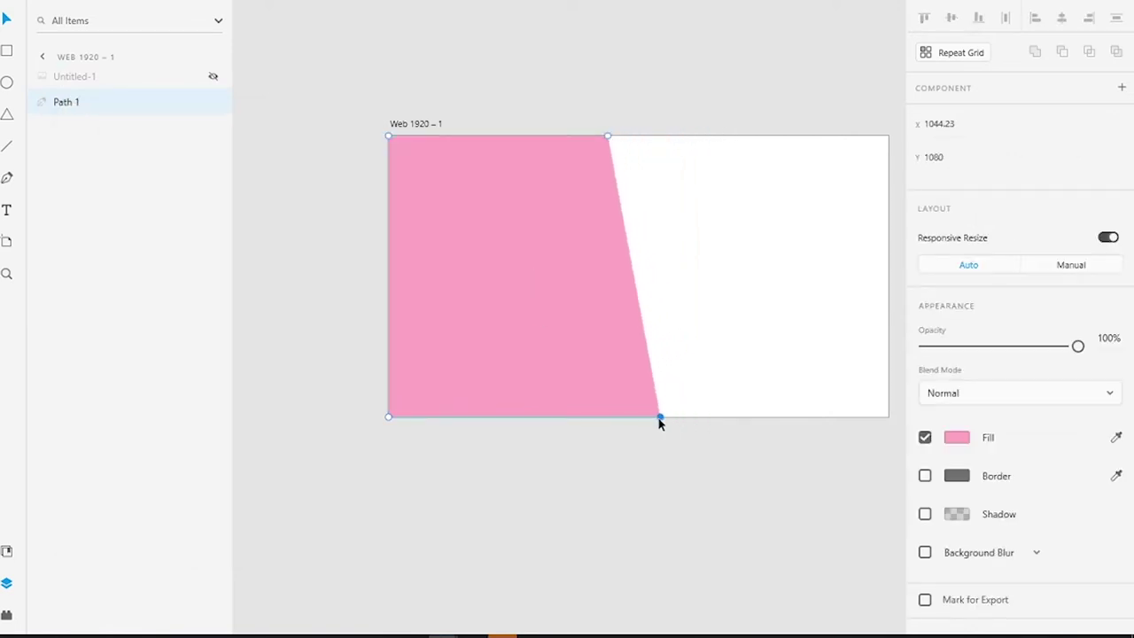
drag(607, 136, 589, 137)
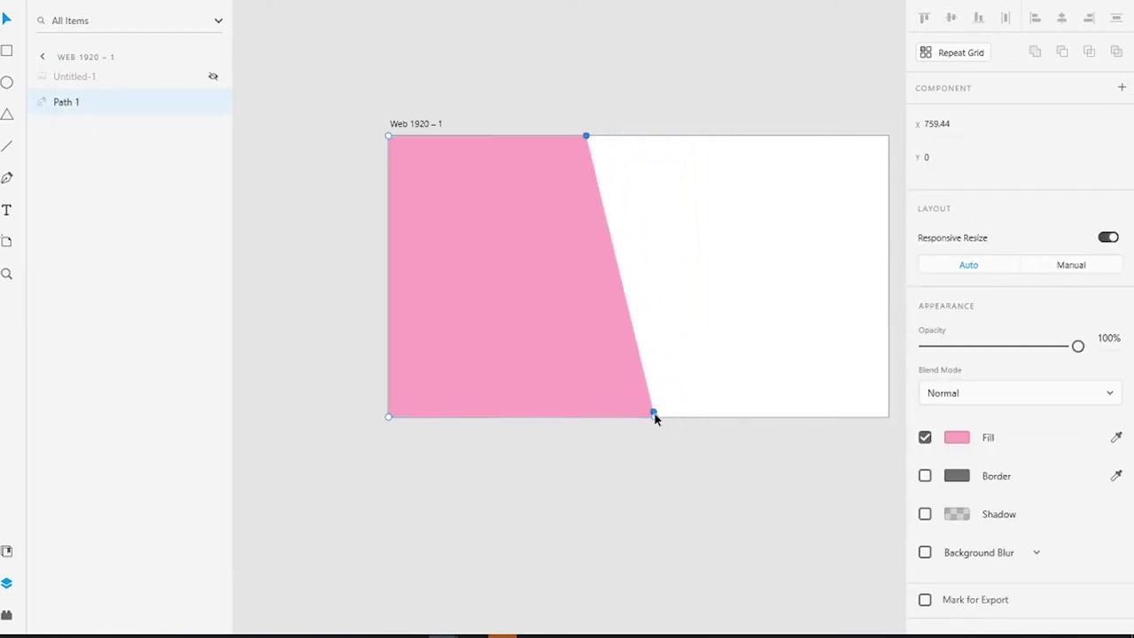
key(Escape)
key(Escape)
drag(653, 415, 620, 417)
Move the slanted edge farther inward, with its upper corner at about X 573, and check it against the headphones image.
click(532, 324)
double_click(640, 417)
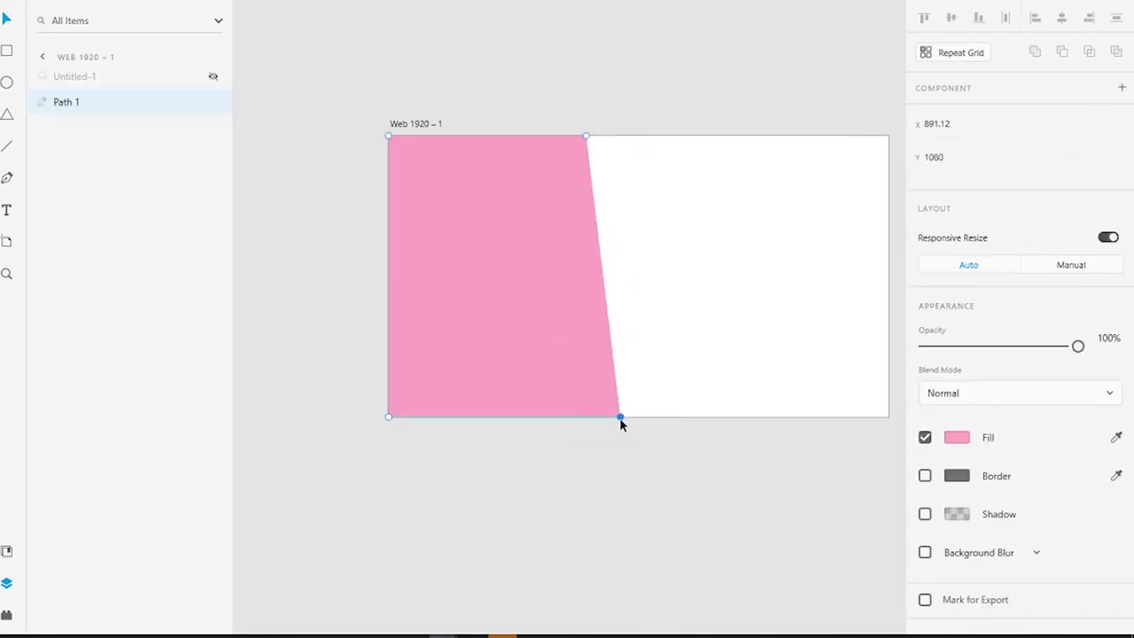
drag(586, 139, 537, 138)
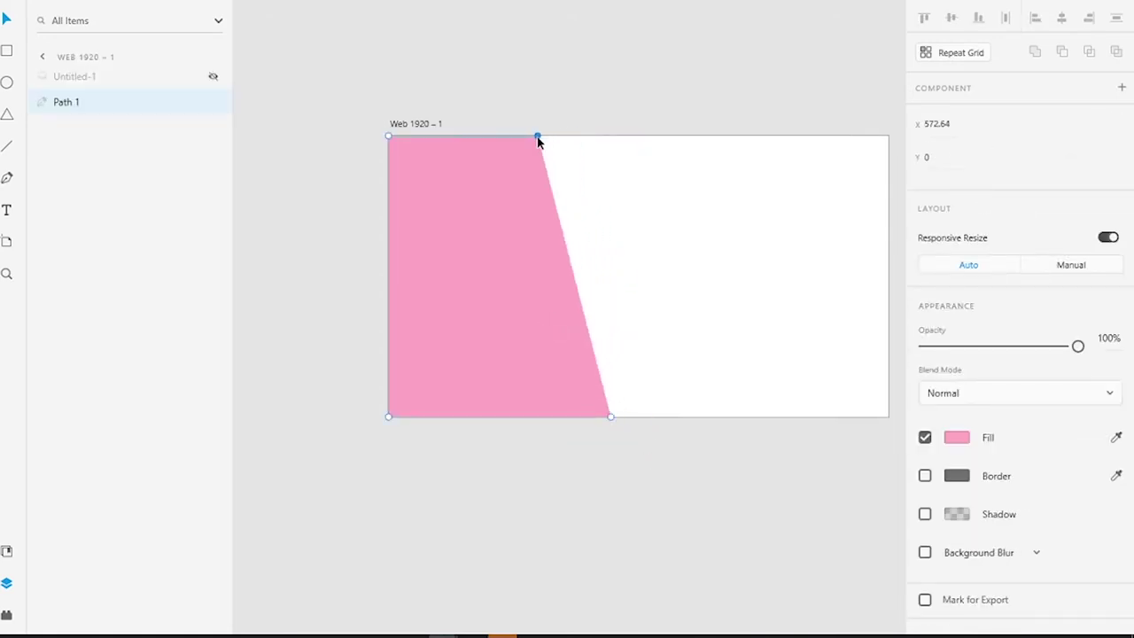
key(Escape)
click(214, 76)
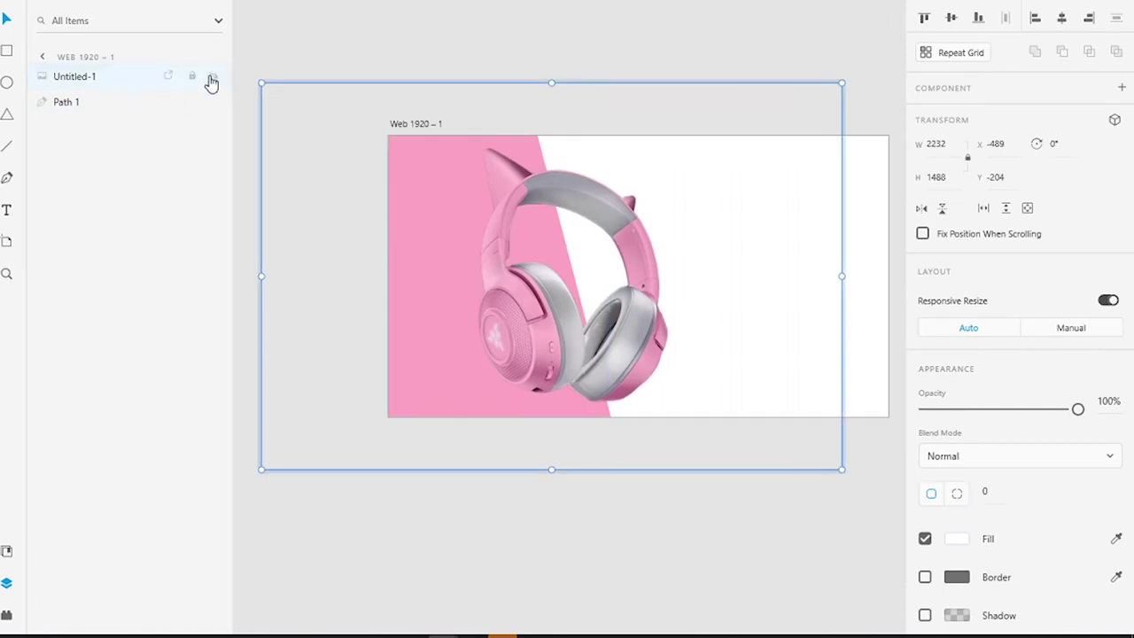
click(212, 76)
Move the pink shape's upper slanted corner to about X 677 and show the headphones image again.
double_click(536, 136)
drag(536, 135, 555, 134)
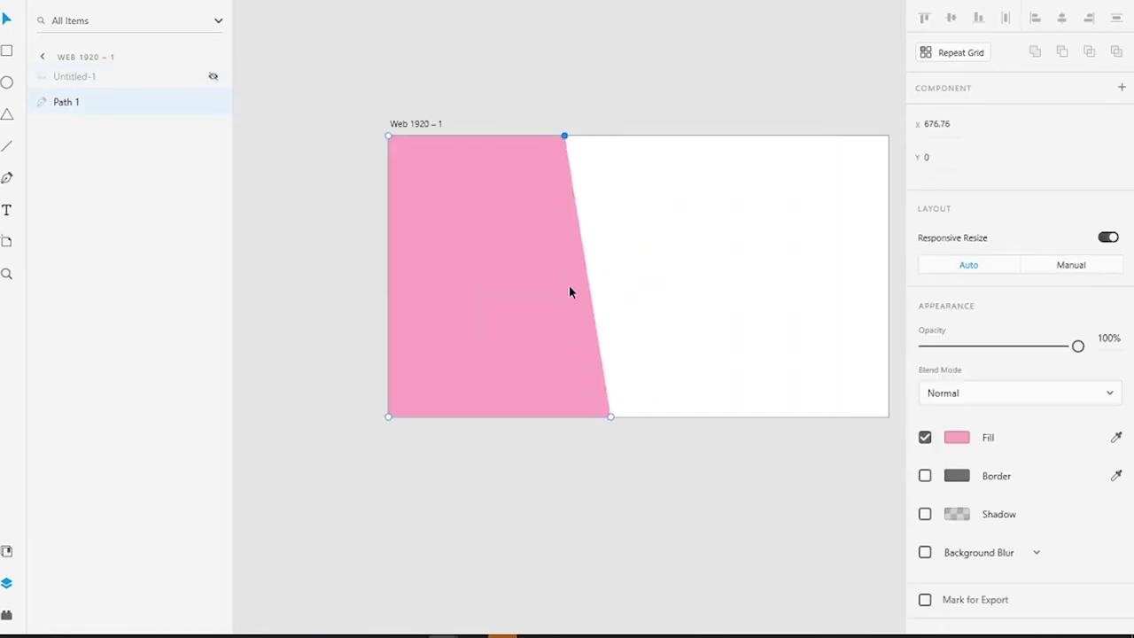
key(Escape)
click(213, 76)
Trace the headphones' left outline with the Pen tool from the cat ear's tip down to the top of the ear cup.
scroll(701, 319, up, 2)
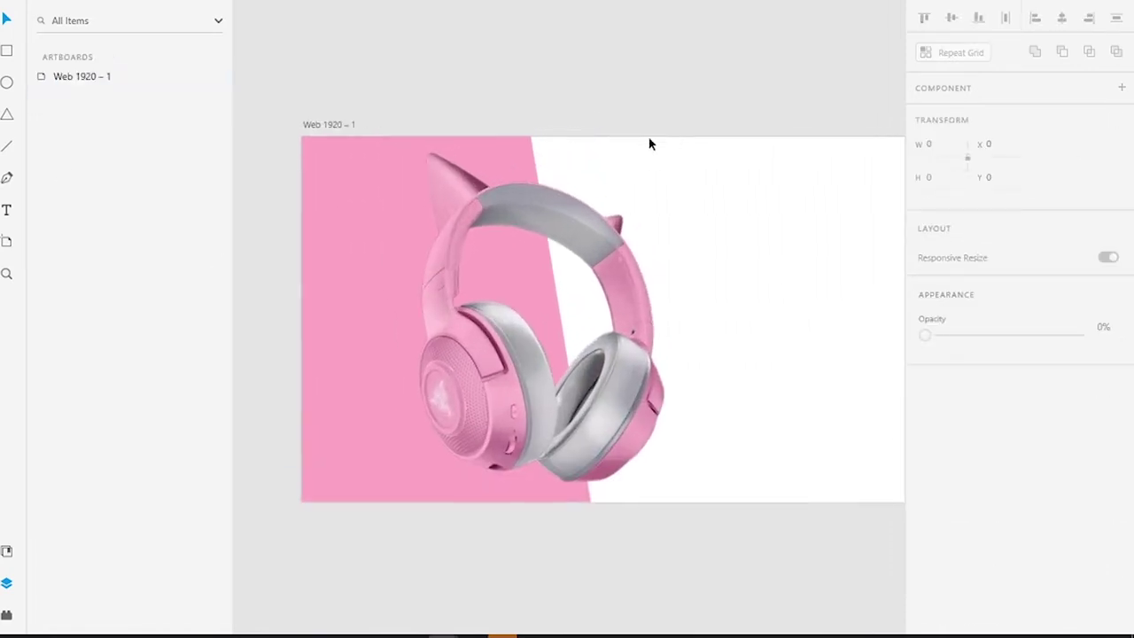
click(431, 155)
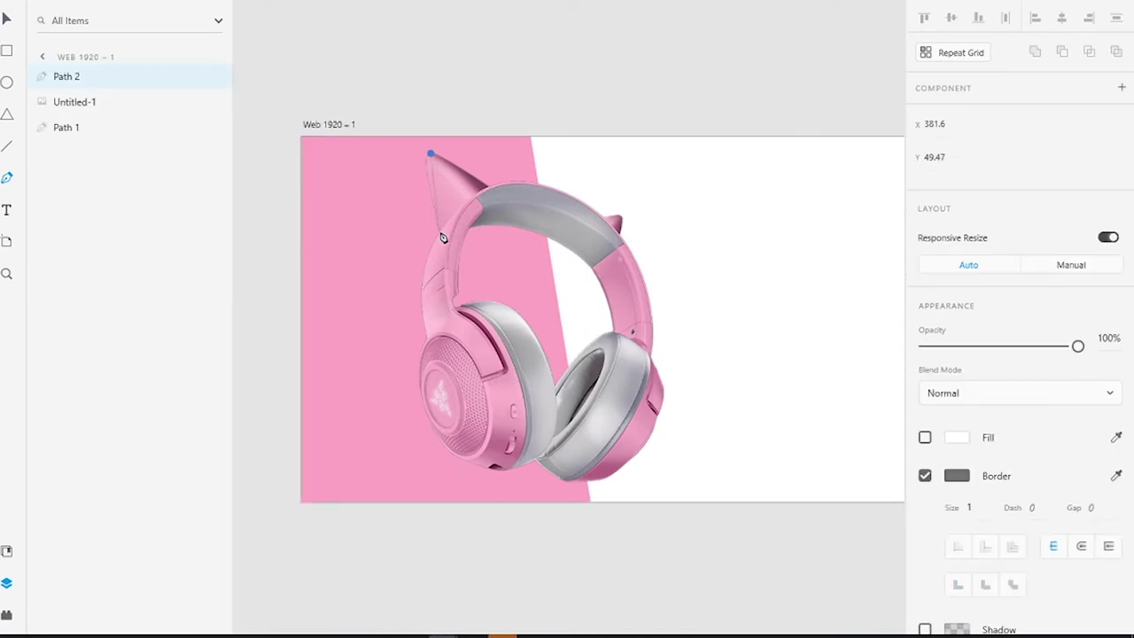
key(ctrl+z)
click(427, 156)
scroll(429, 345, up, 5)
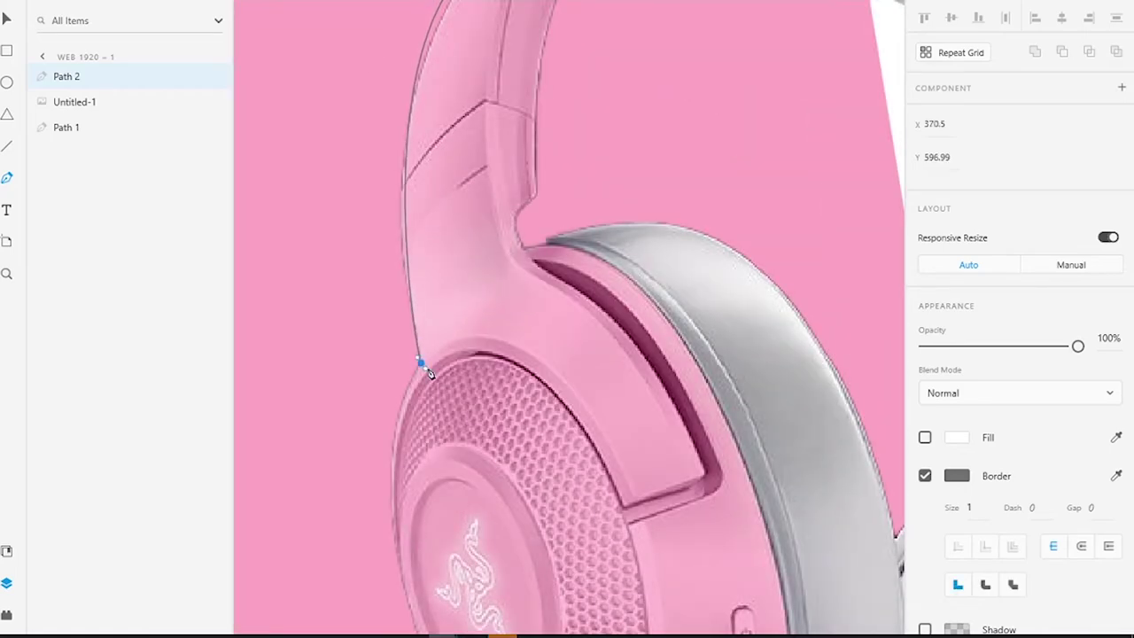
drag(423, 364, 447, 368)
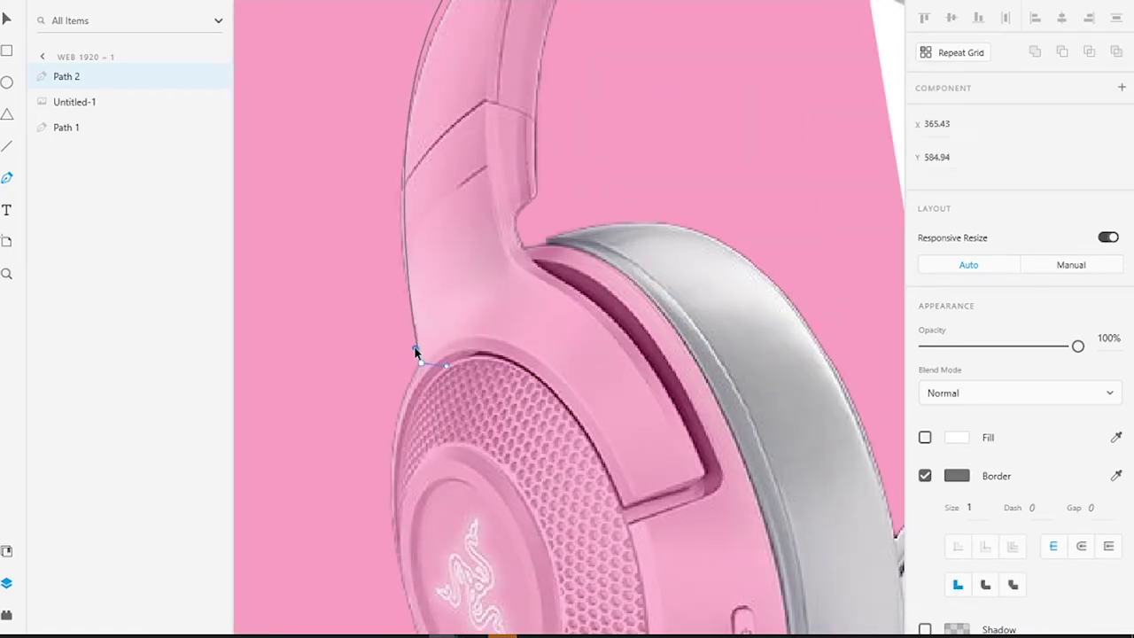
scroll(409, 357, down, 3)
drag(421, 324, 380, 354)
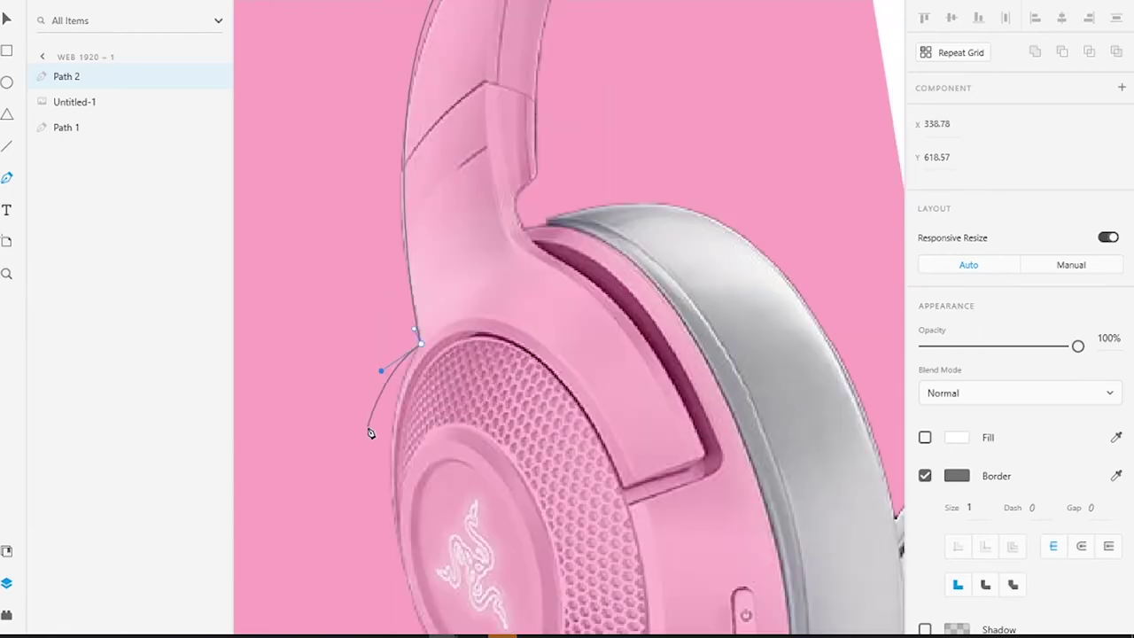
Continue the pen outline around the left ear cup to its lower end and finish the path.
scroll(377, 425, down, 10)
drag(512, 407, 523, 385)
scroll(665, 534, down, 3)
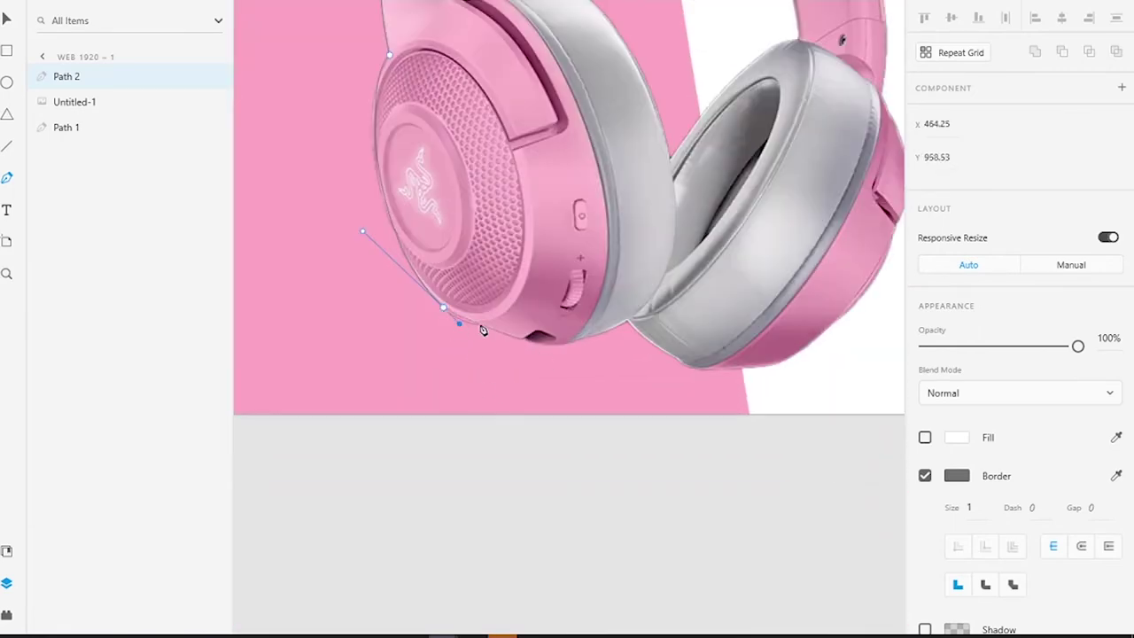
scroll(559, 220, up, 3)
scroll(558, 220, down, 10)
key(Escape)
key(Escape)
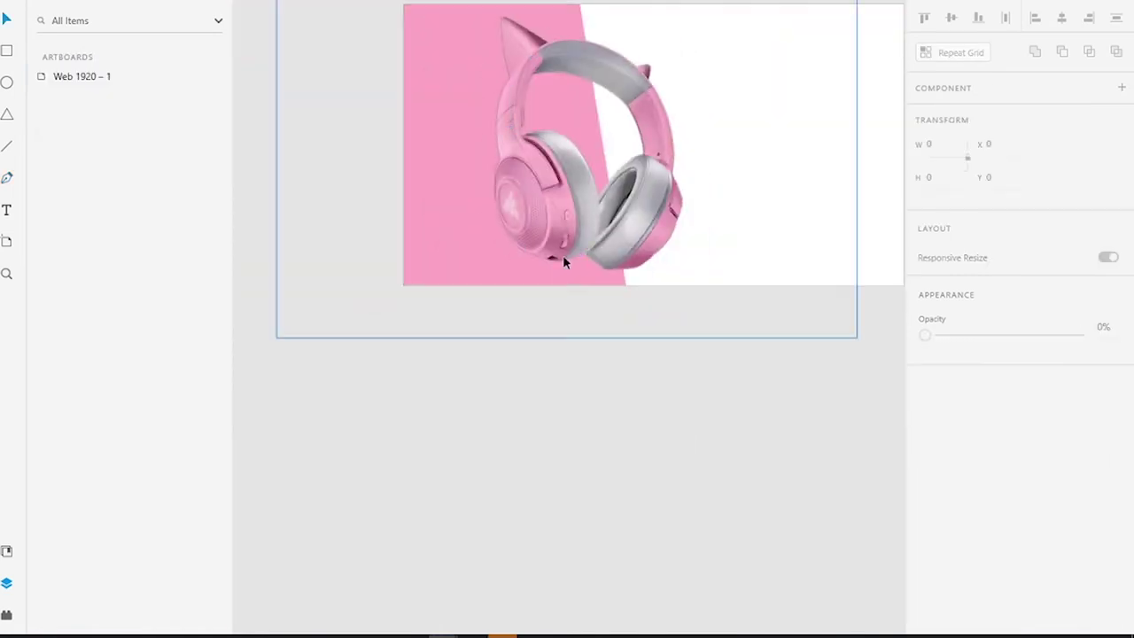
Fill the traced path with black #000000 at 1% opacity and turn off its border.
click(562, 254)
click(956, 501)
double_click(865, 568)
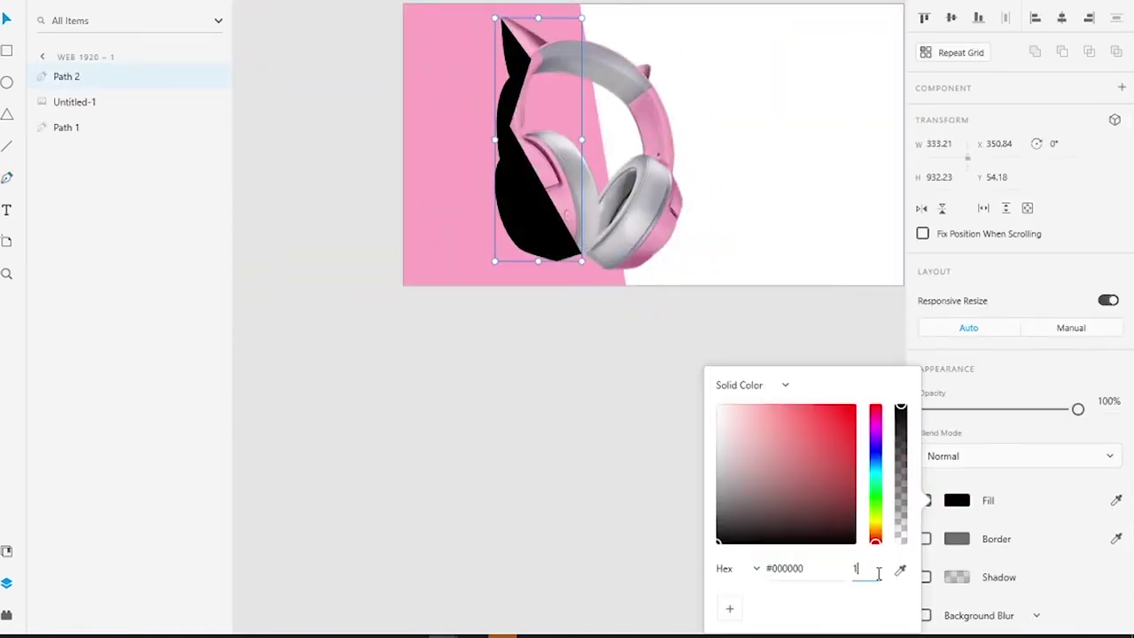
text(0)
Add a shadow to the traced path with Y offset 10 and blur 30.
scroll(941, 551, down, 1)
click(924, 529)
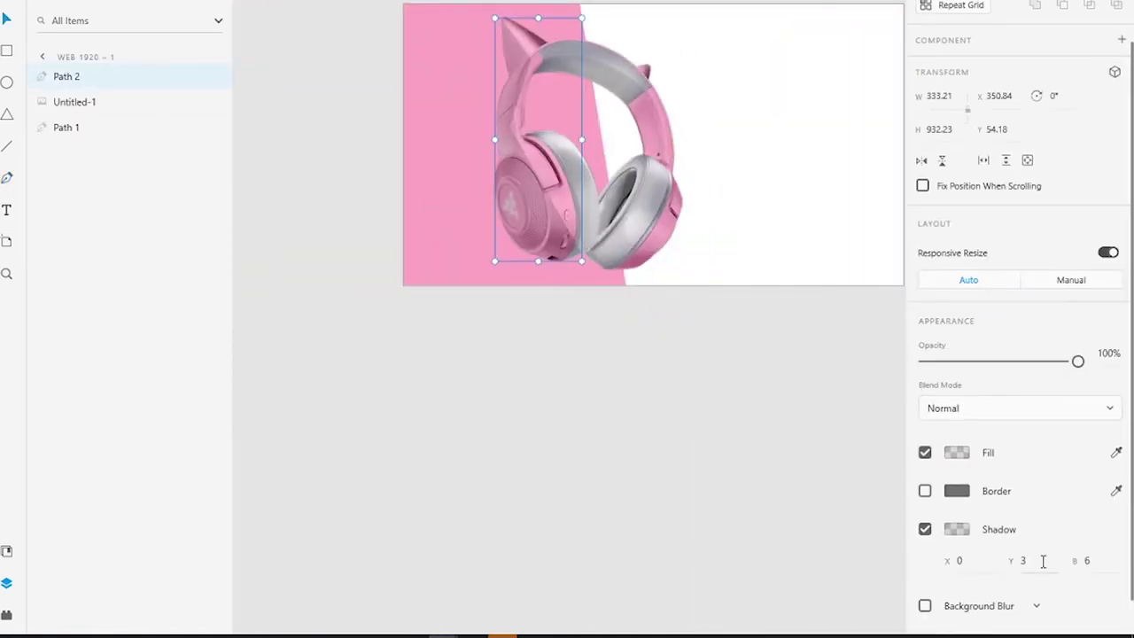
click(956, 529)
click(1027, 559)
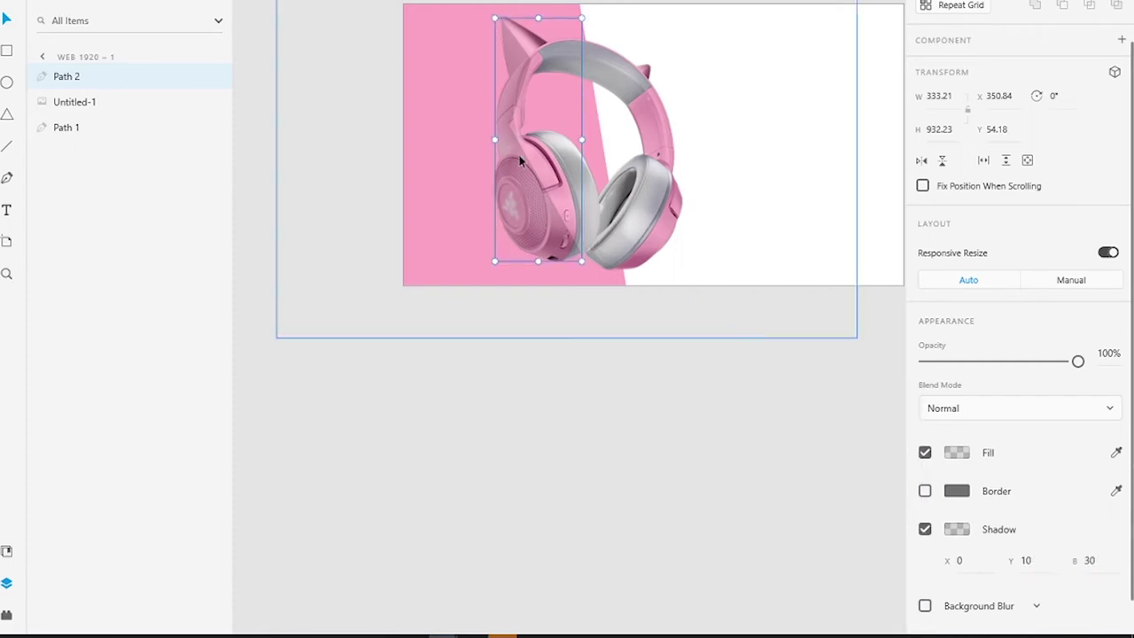
Shift the traced path to X 341.84, Y 45.18 and place its layer beneath the headphones image.
scroll(519, 155, up, 3)
scroll(488, 126, down, 1)
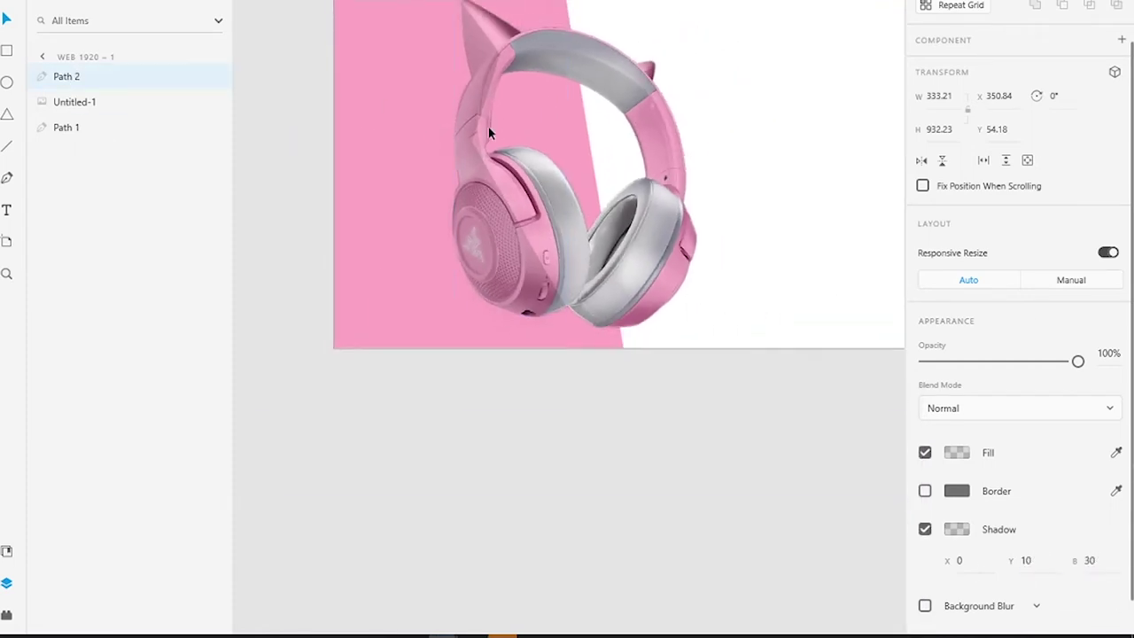
click(481, 230)
drag(66, 76, 162, 116)
Set the traced path's shadow color to #363131 at 55% opacity.
click(956, 452)
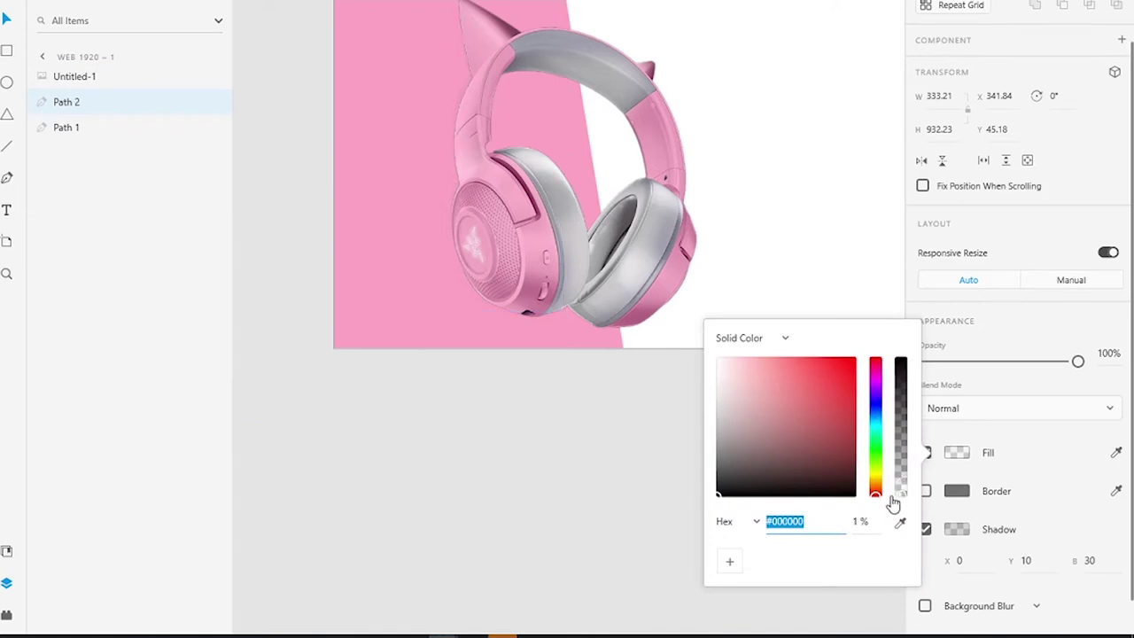
click(952, 529)
click(728, 513)
drag(900, 501, 900, 467)
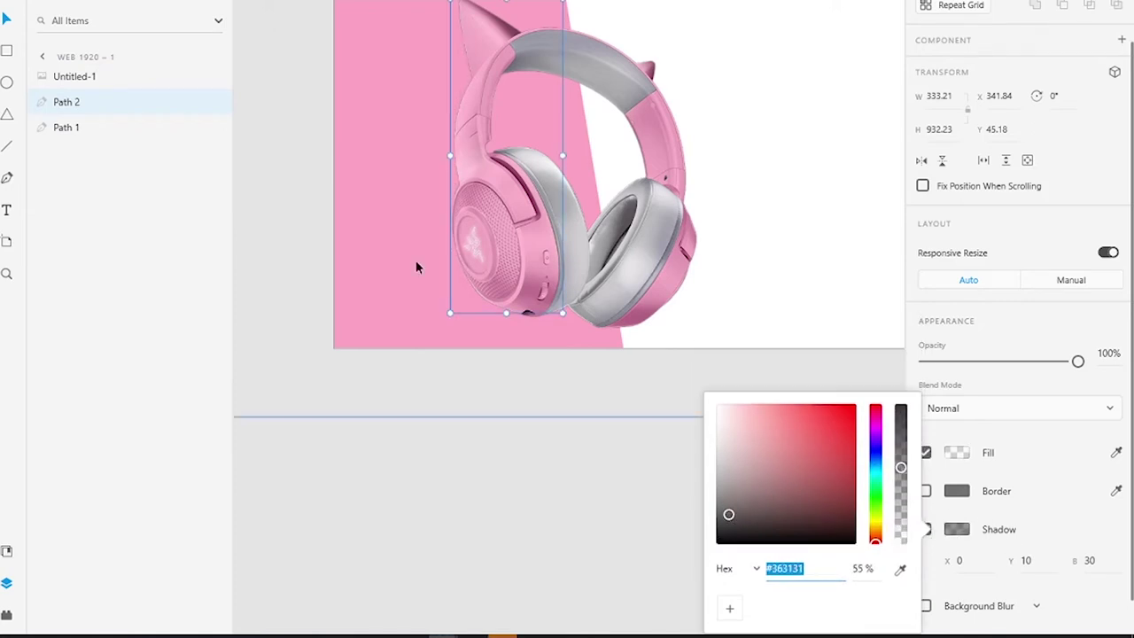
Fill the traced path beneath the headphones with opaque pink matching the background shape.
click(675, 273)
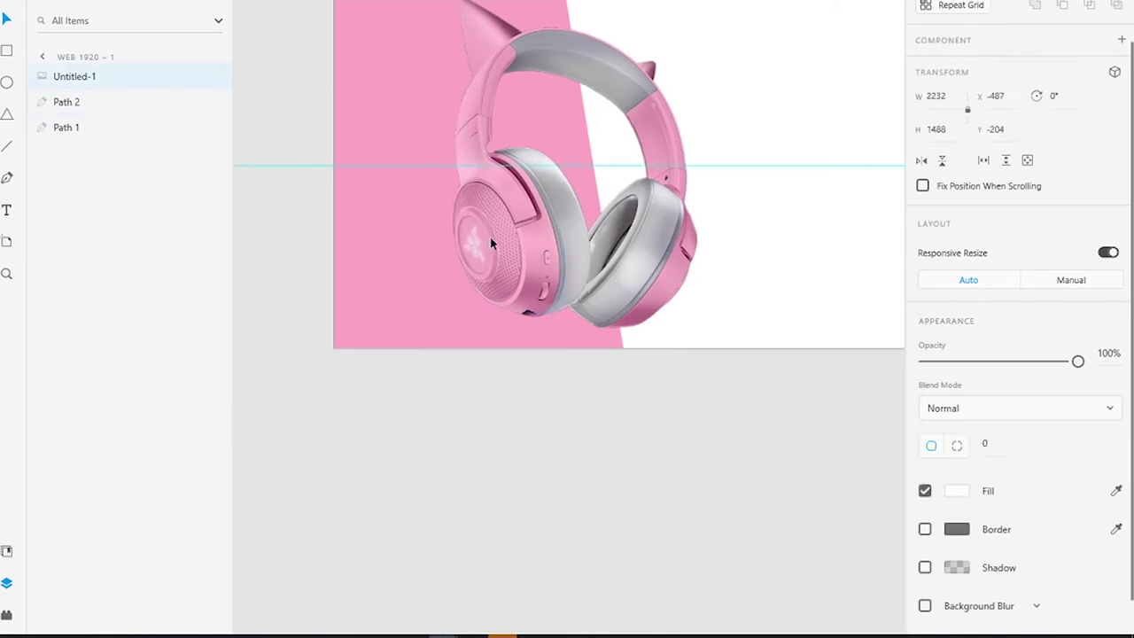
click(80, 106)
click(956, 501)
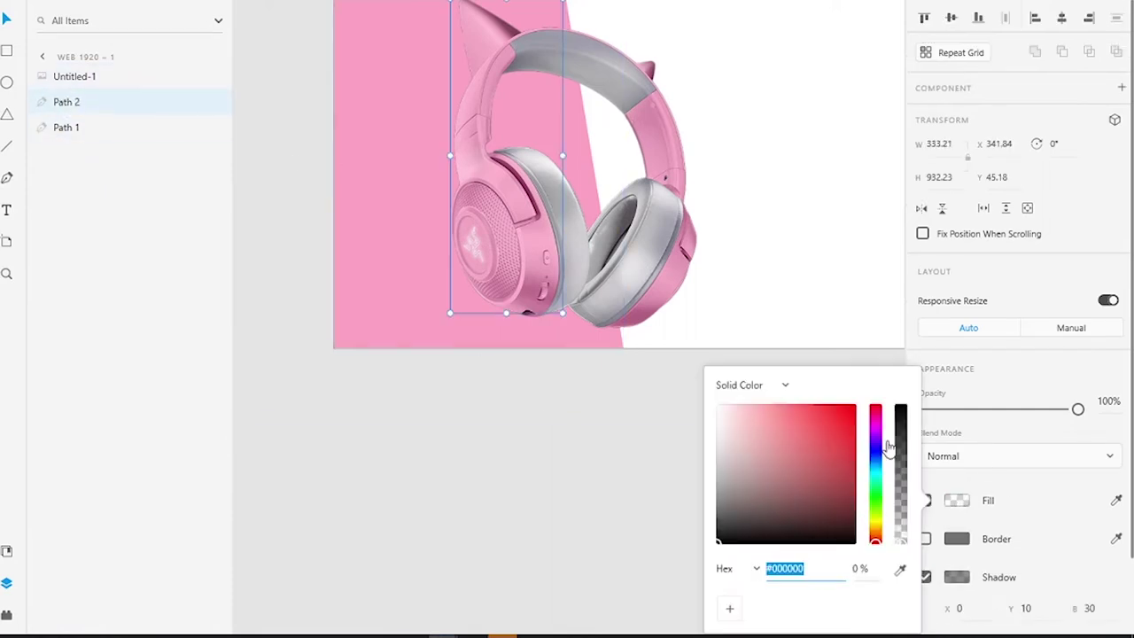
drag(899, 535, 900, 526)
click(614, 354)
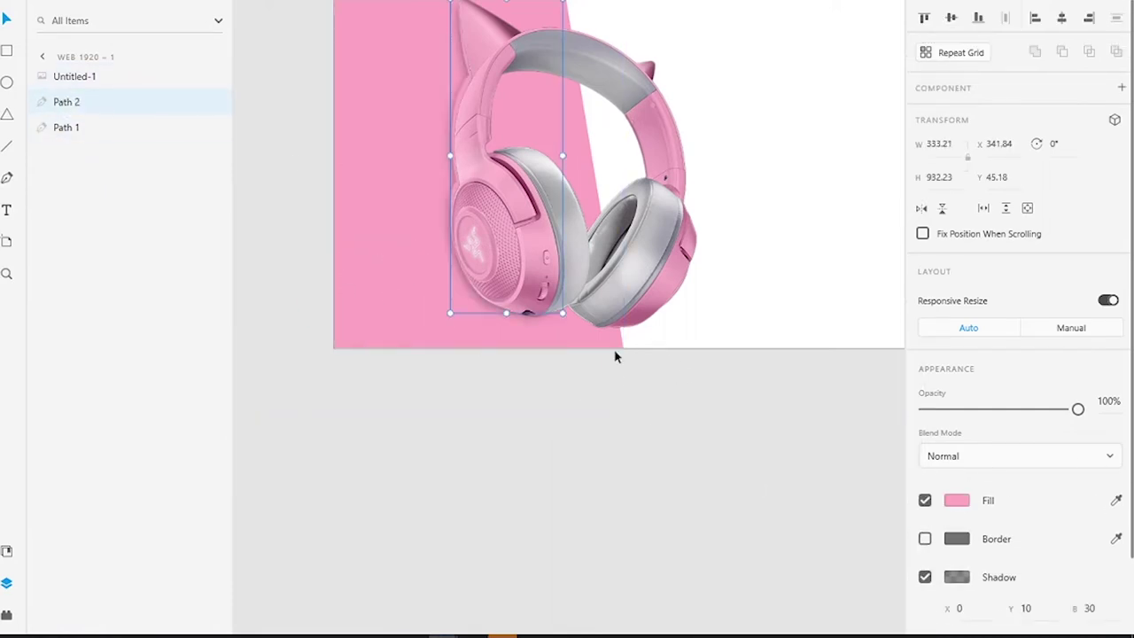
Shift the headphones image and its shadow shape toward the artboard's center, placing the image at X -419.
drag(489, 243, 460, 272)
scroll(502, 204, down, 2)
scroll(619, 293, up, 2)
click(625, 530)
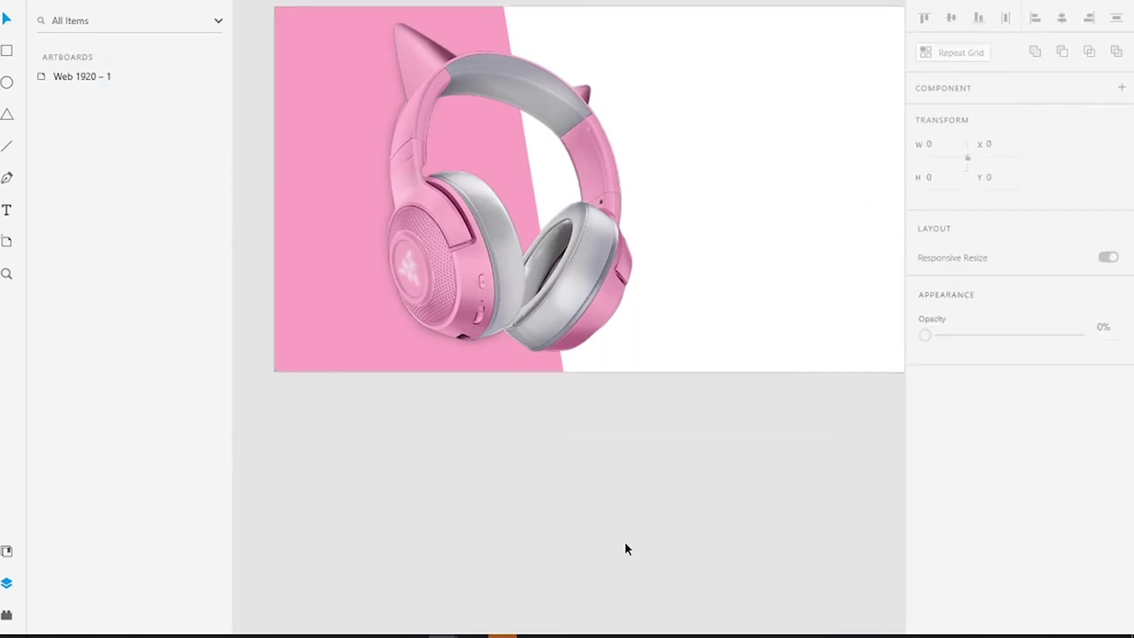
scroll(625, 544, down, 2)
Draw a 1920 × 1080 rectangle over the whole artboard and use it to mask the image and both paths.
key(r)
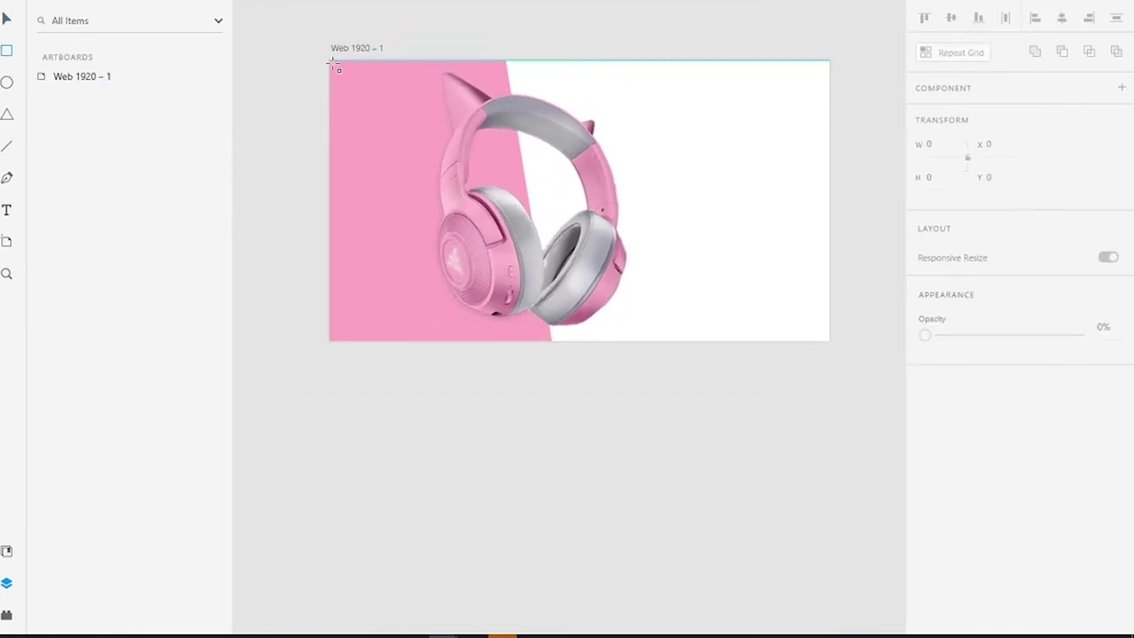
drag(330, 60, 829, 340)
click(168, 102)
shift+click(177, 152)
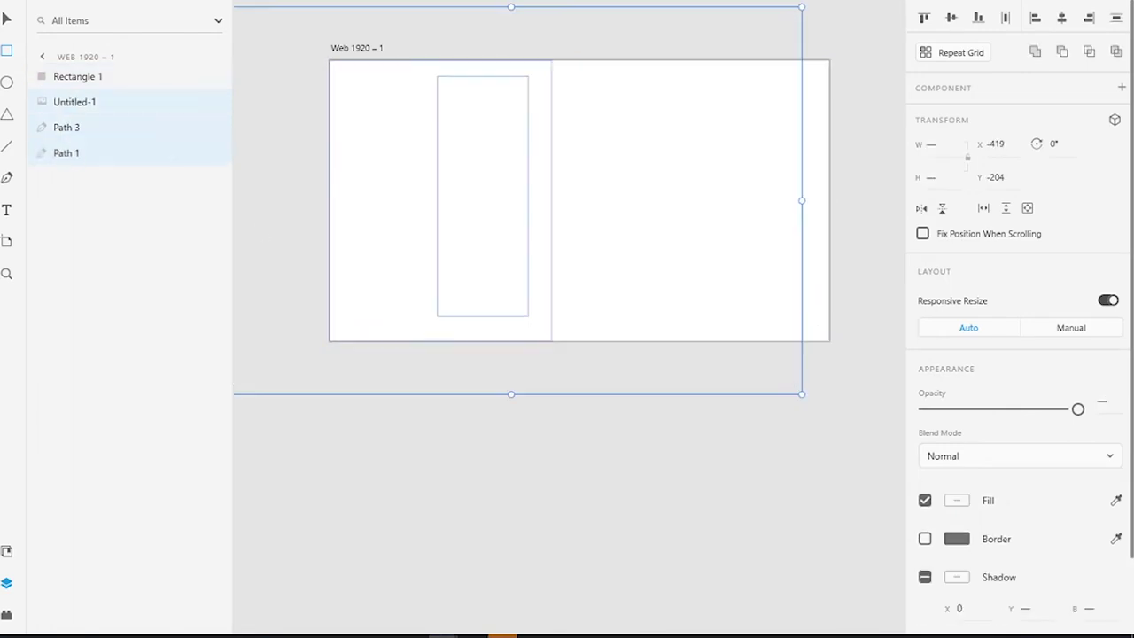
key(ctrl+g)
key(ctrl+shift+m)
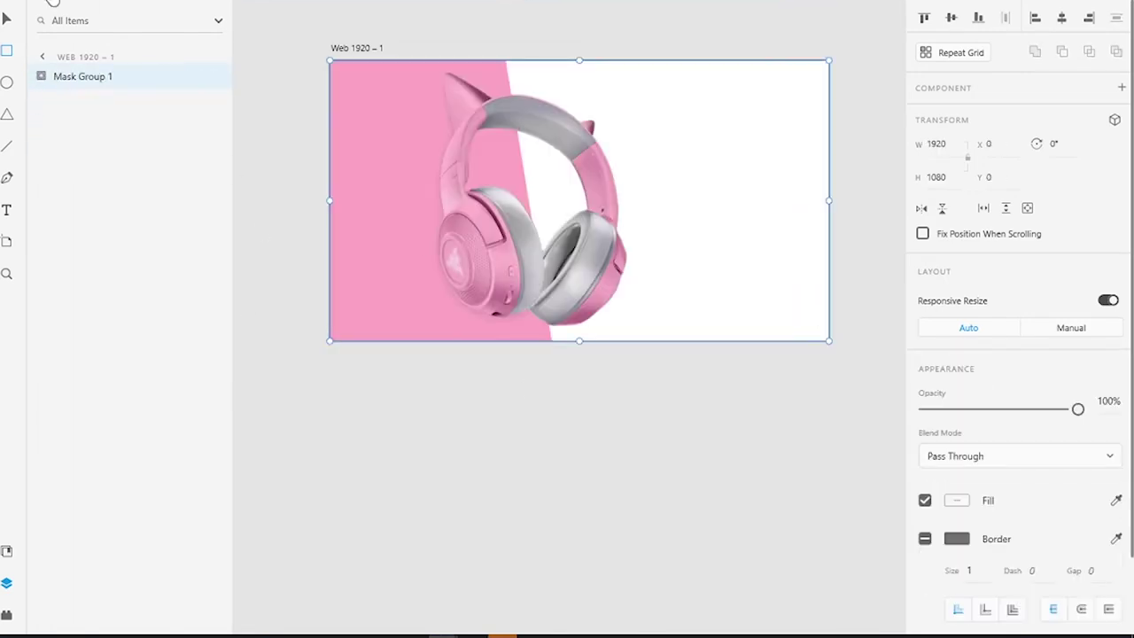
click(562, 377)
Search the Iconly 2 library for "pro" and place an outlined profile icon on the artboard's white area.
click(7, 550)
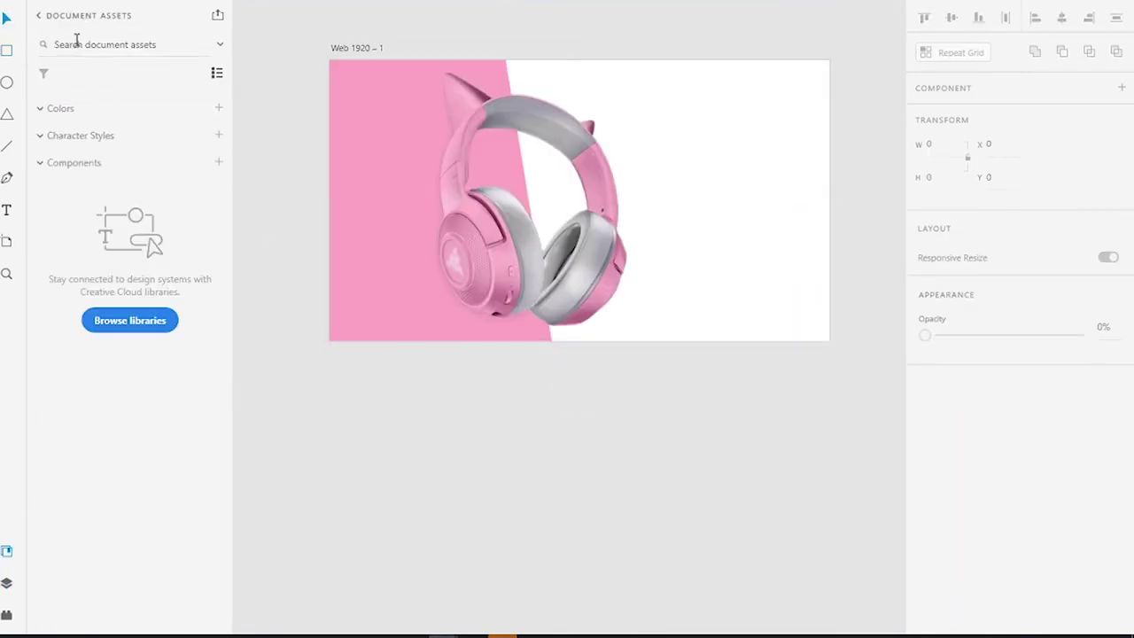
click(77, 44)
text(pro)
click(204, 44)
click(36, 21)
click(75, 145)
click(94, 36)
text(pro)
drag(157, 237, 701, 106)
Set the profile icon's size to 42 × 42 and its border size to 2.
scroll(797, 106, up, 3)
mouse_move(597, 135)
mouse_down()
mouse_move(569, 114)
mouse_move(599, 137)
mouse_up()
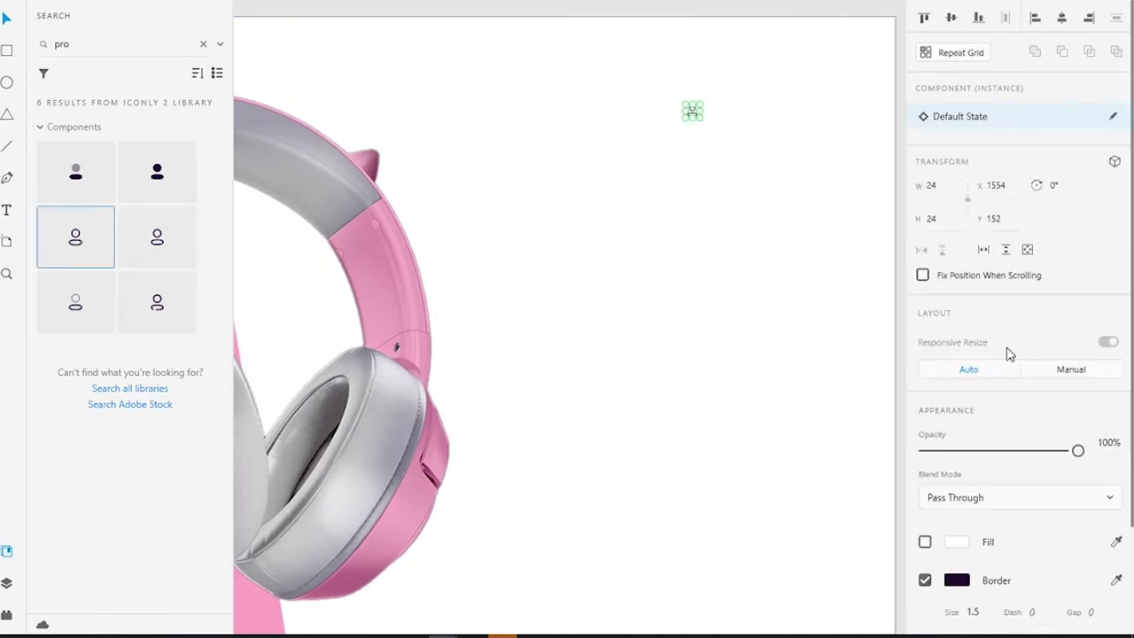
text(2)
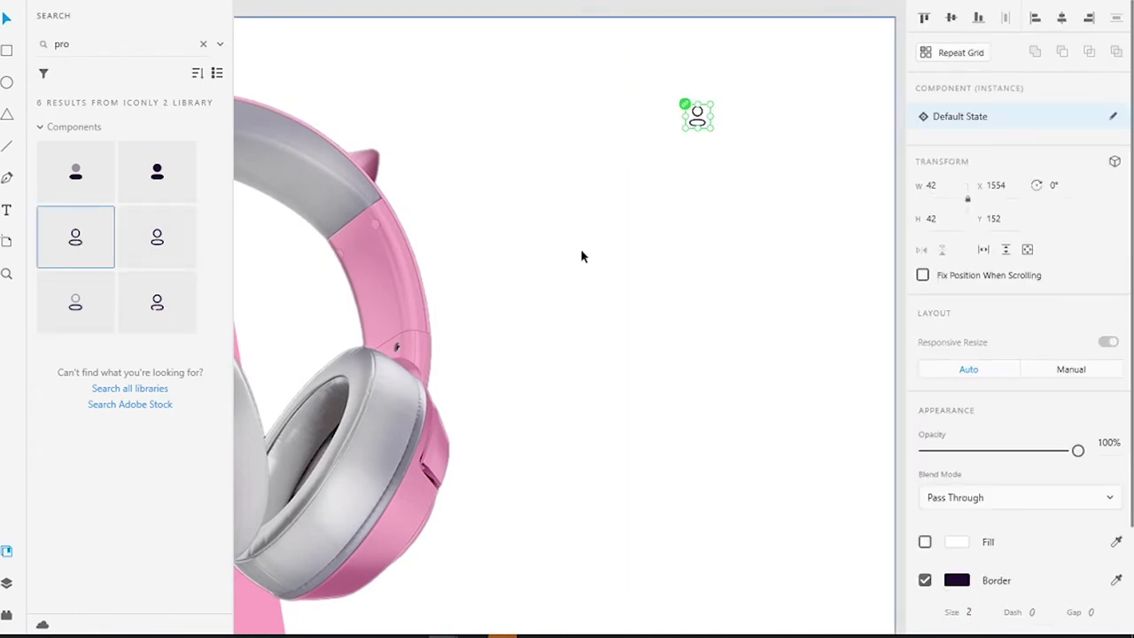
Search the Iconly 2 library for "bag".
click(91, 47)
text(bag)
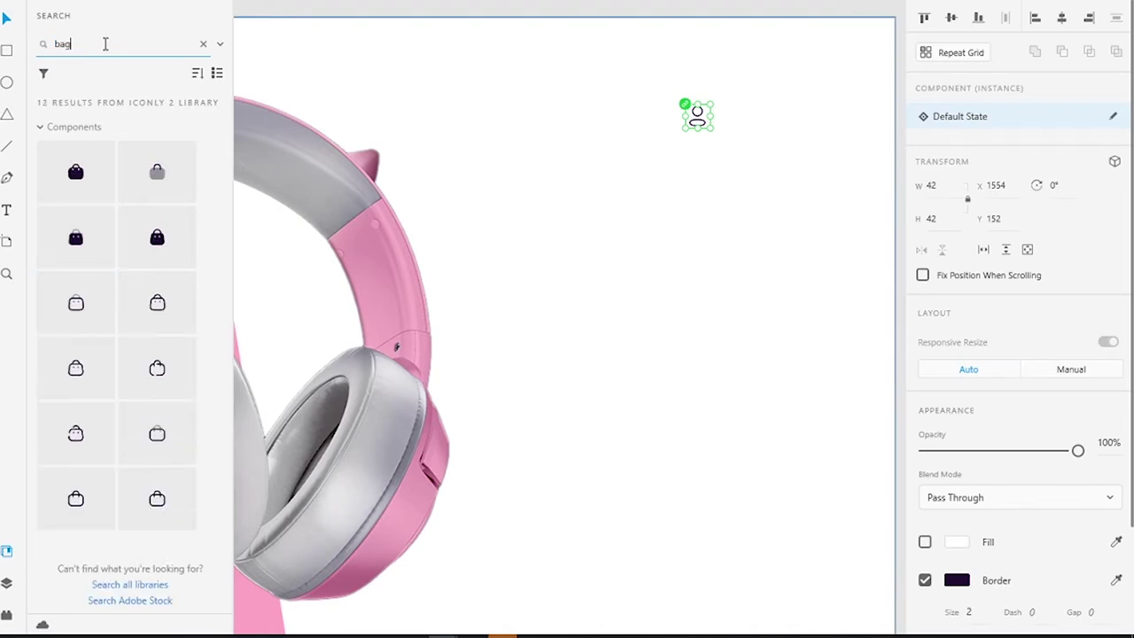
drag(81, 505, 631, 305)
click(946, 188)
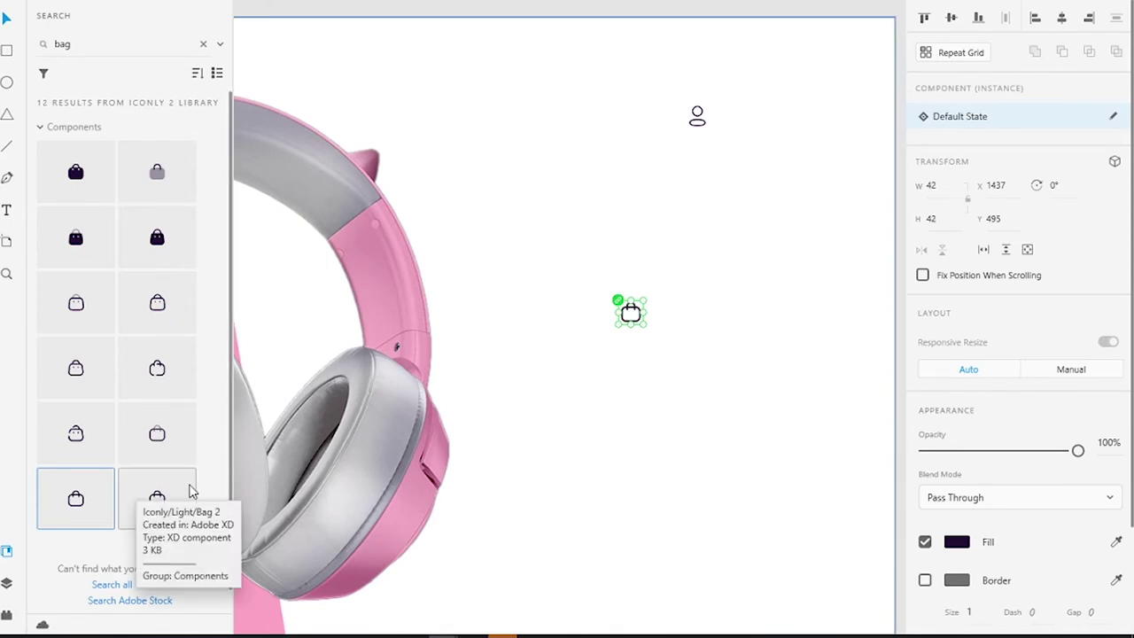
key(Delete)
Place the Iconly/Light/Bag 2 icon near the artboard's upper right corner and size it to 42 × 42.
drag(157, 498, 836, 26)
text(42)
Group the bag and profile icons and position the group at X 1756, Y 48 in the artboard's upper right corner.
shift+click(698, 121)
key(ctrl+g)
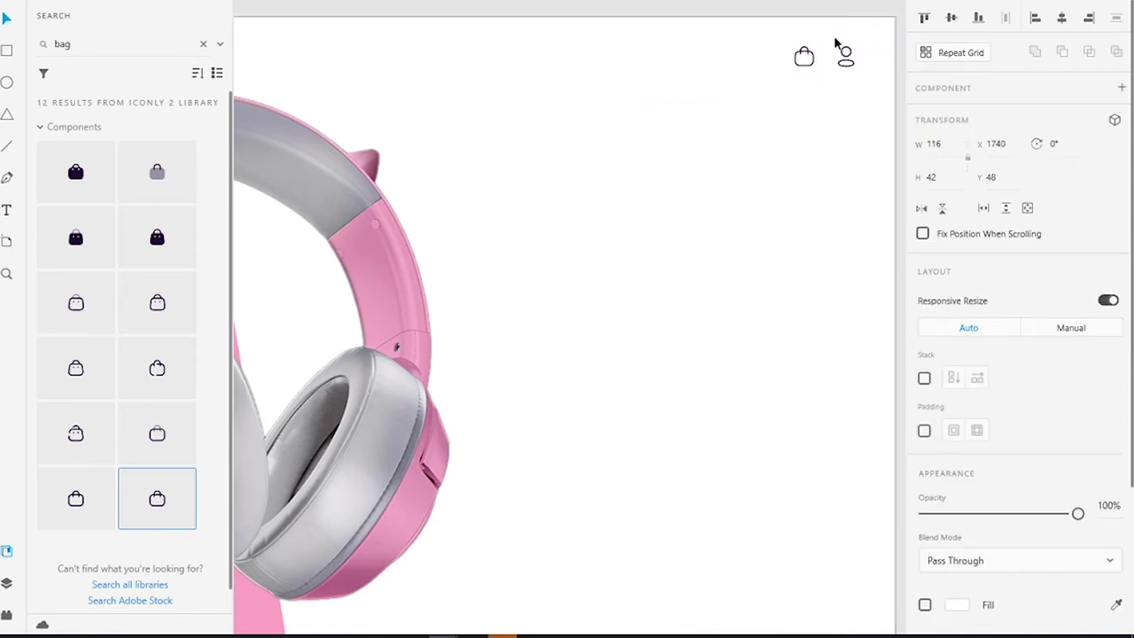
key(shift+Right)
click(874, 74)
Add the text "Products" above the headphones in Noto Sans Medium, size 24, with a black fill.
click(7, 211)
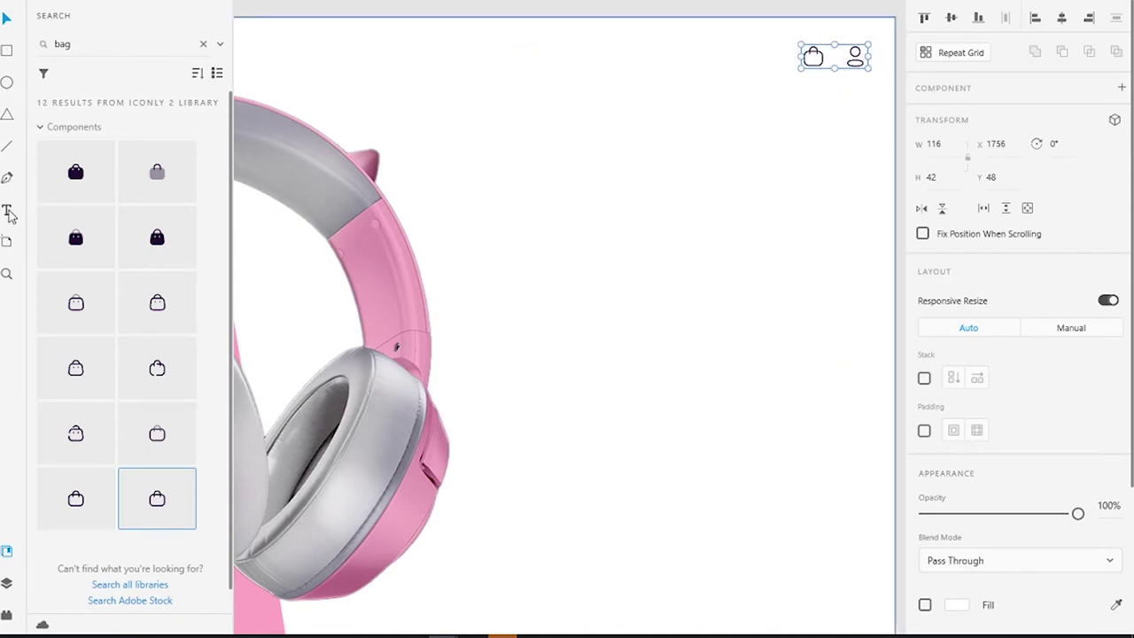
drag(440, 102, 649, 211)
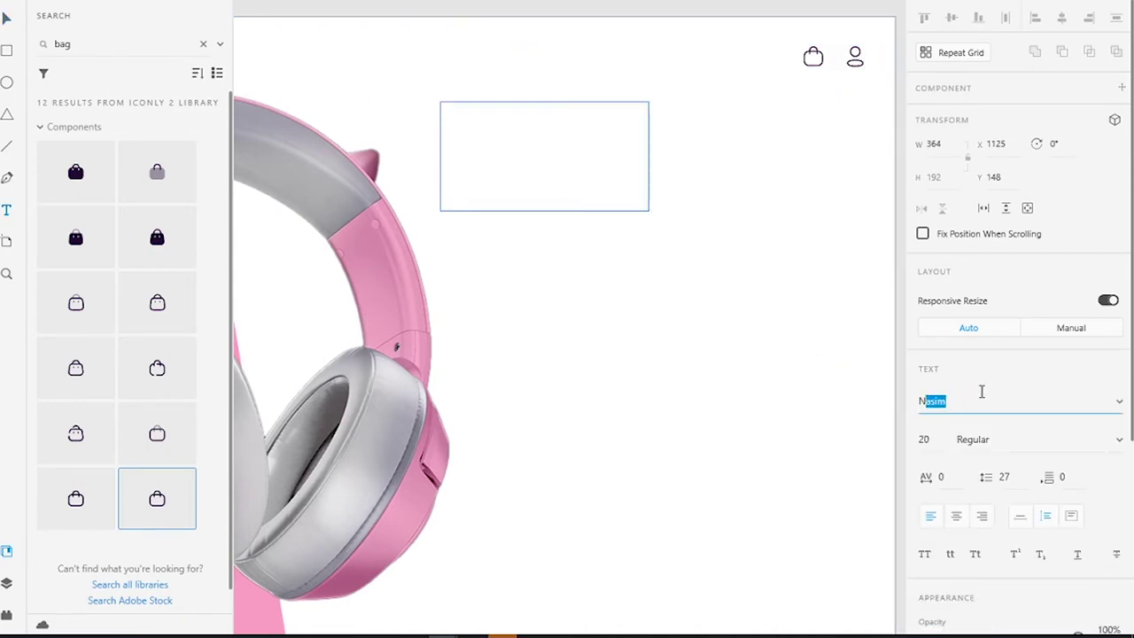
text(Products)
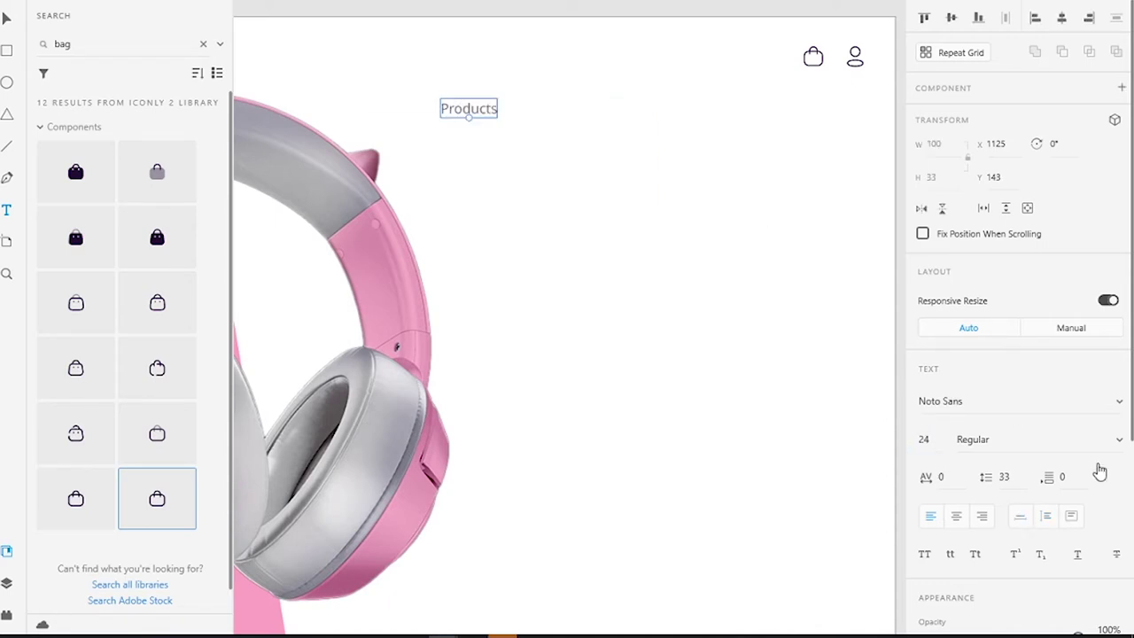
click(1098, 438)
click(974, 469)
scroll(1019, 355, down, 5)
click(956, 448)
Duplicate the Products label three times along the same row and retitle the copies "Apps", "Explore" and "Support".
drag(470, 108, 719, 108)
key(Escape)
double_click(622, 108)
text(Explore)
key(Escape)
double_click(718, 108)
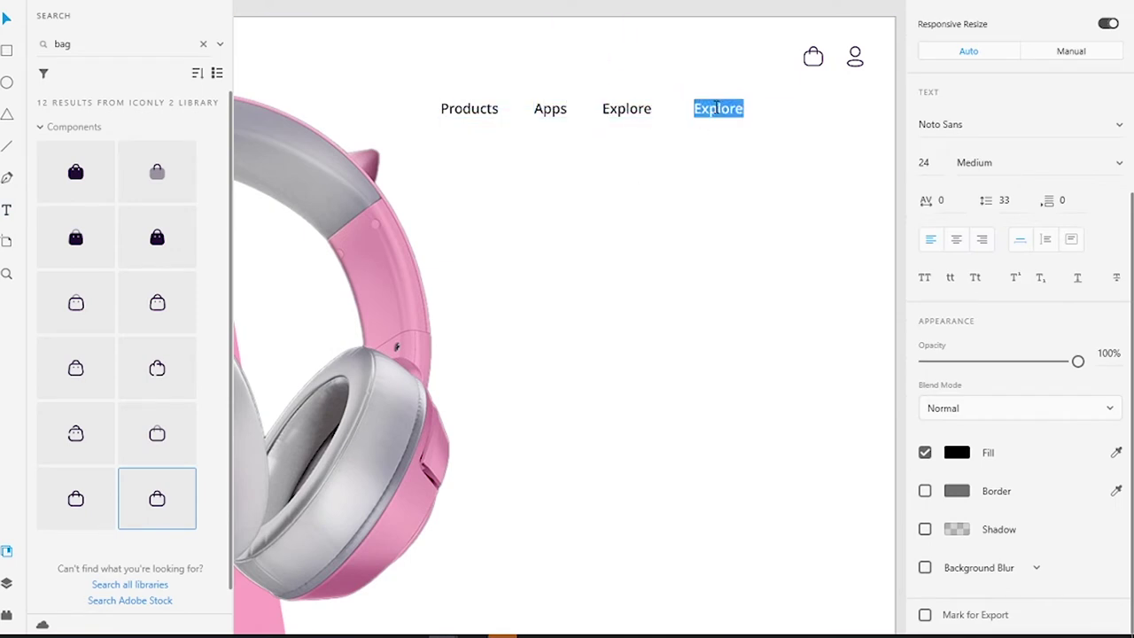
key(ctrl+g)
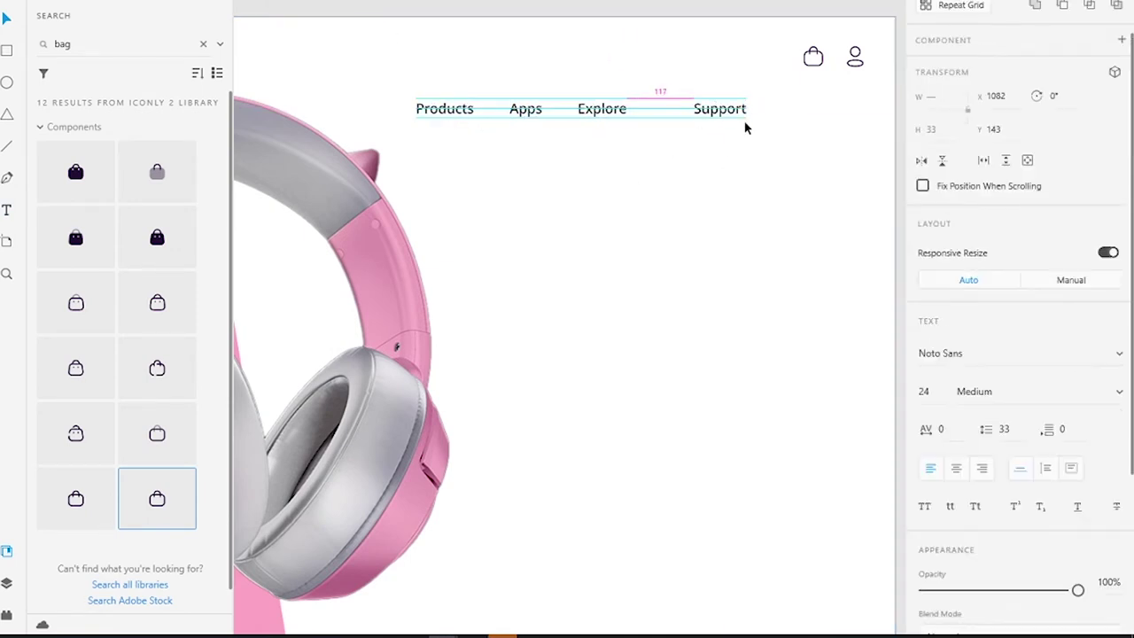
Space the four navigation labels evenly and move them up level with the bag and profile icons.
drag(644, 172, 478, 106)
click(690, 185)
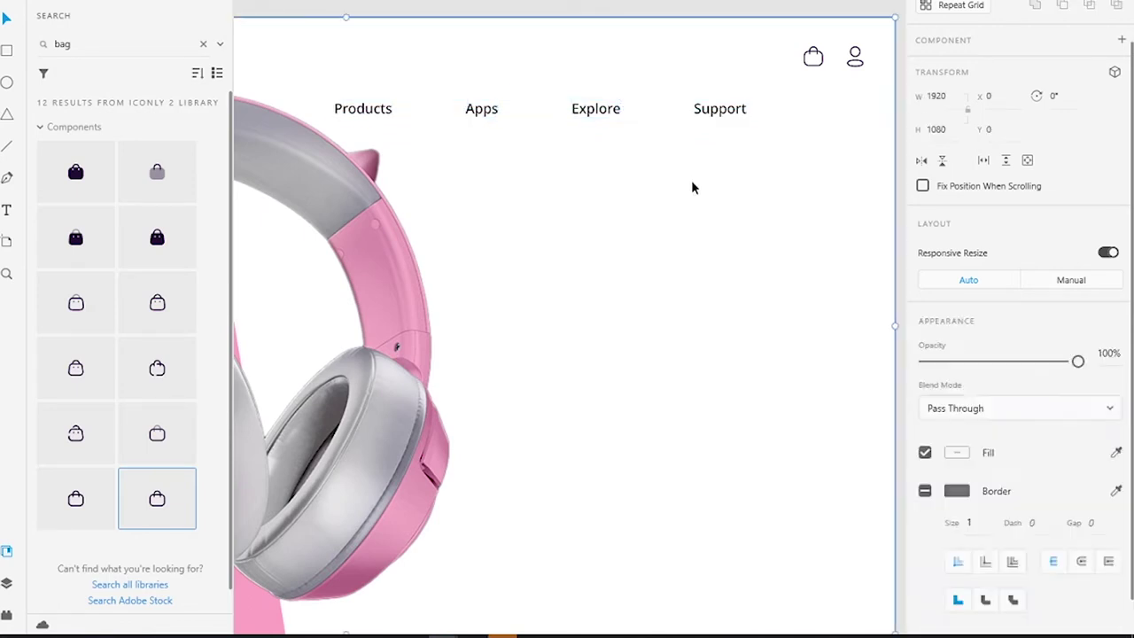
drag(596, 110, 585, 57)
shift+click(812, 56)
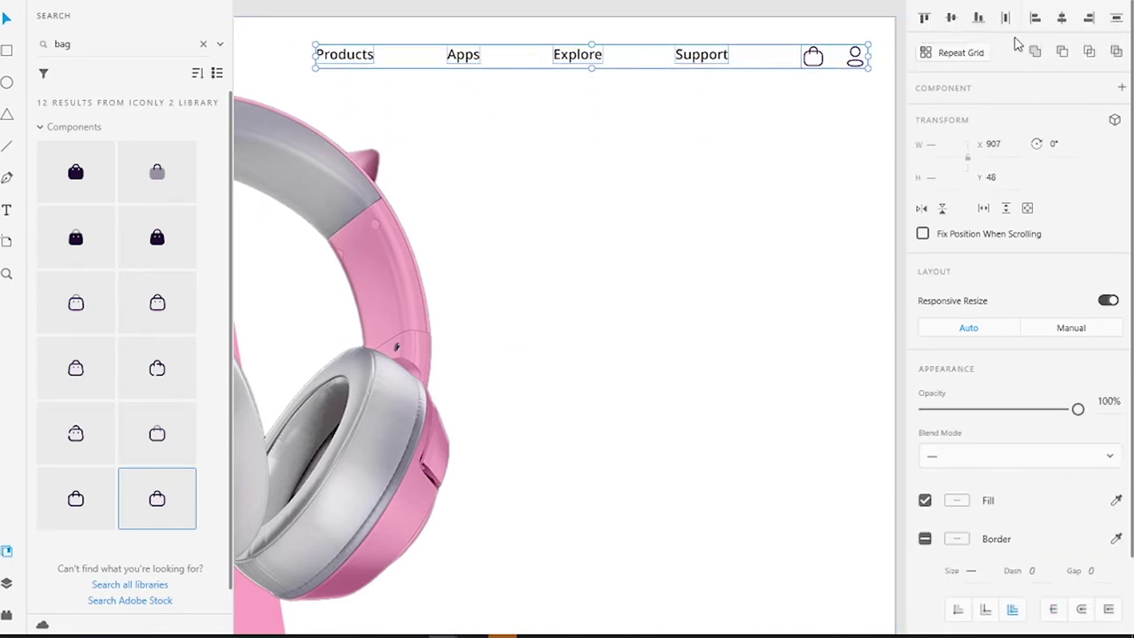
Select Untitled-1 and Path 3 inside the mask group's Group 1 and shift the headphones left across the pink background.
key(ctrl+0)
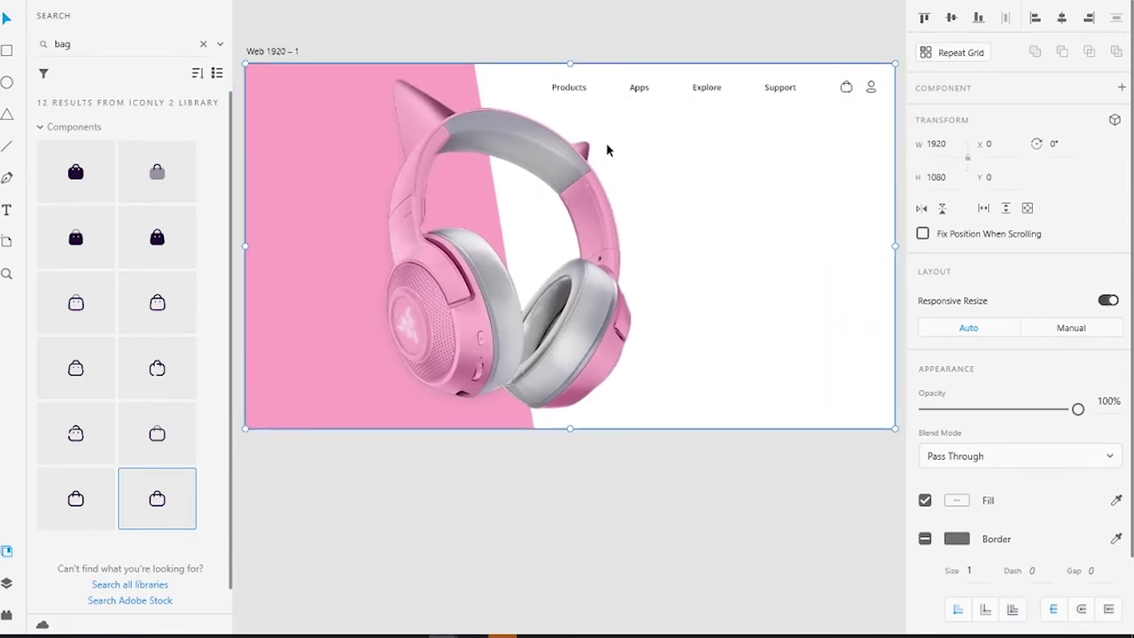
key(ctrl+y)
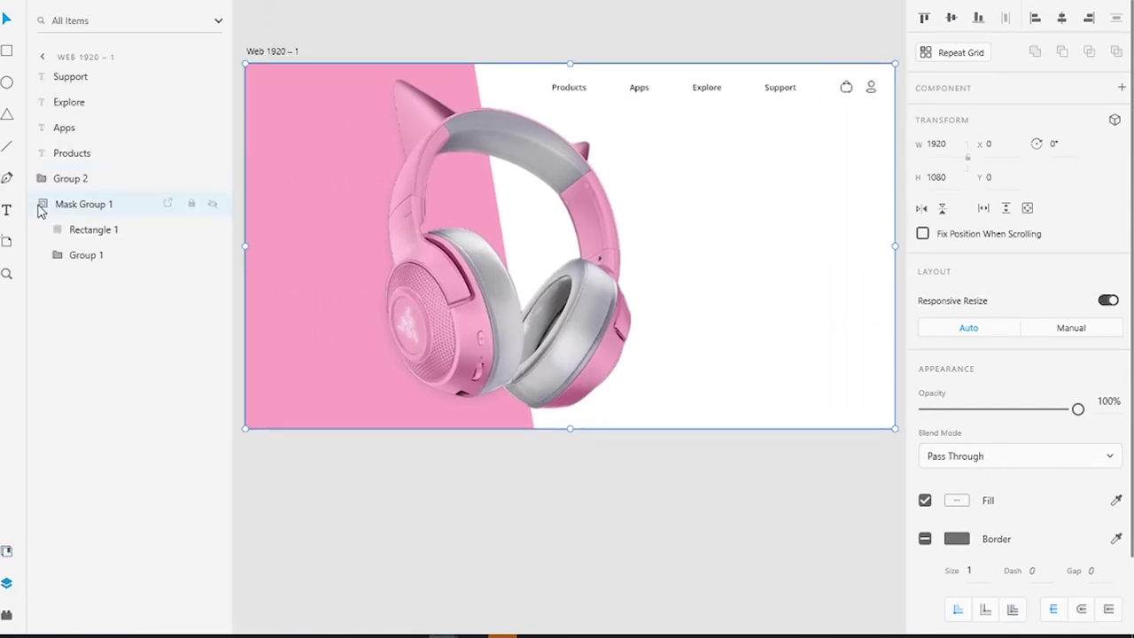
click(57, 255)
click(80, 282)
shift+click(98, 305)
key(shift+Left)
key(shift+Left)
key(shift+Left)
key(shift+Left)
key(shift+Left)
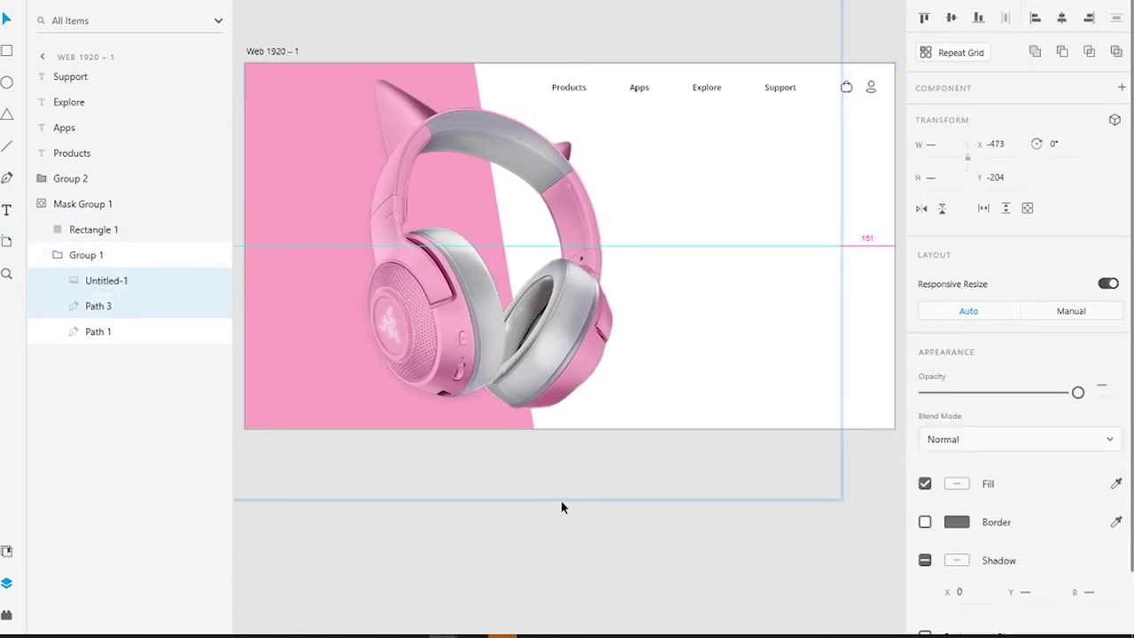
key(shift+Left)
key(shift+Left)
key(shift+Left)
key(shift+Left)
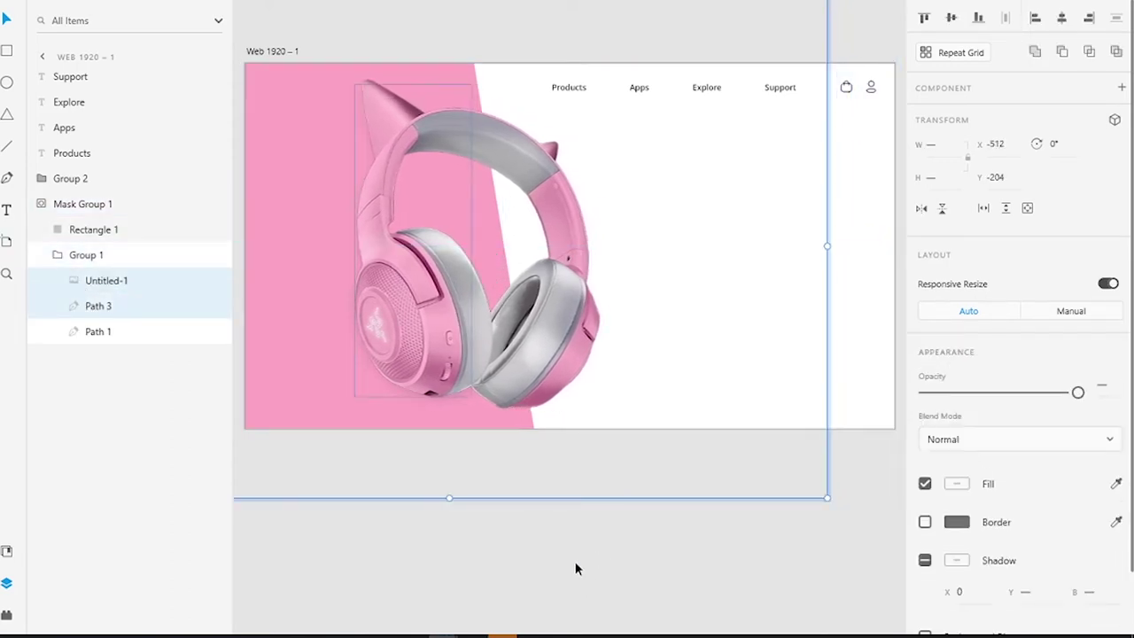
click(576, 568)
Add the heading "Razer Karner Kitty" in the white area, in SemiBold at size 48.
key(t)
drag(662, 161, 774, 230)
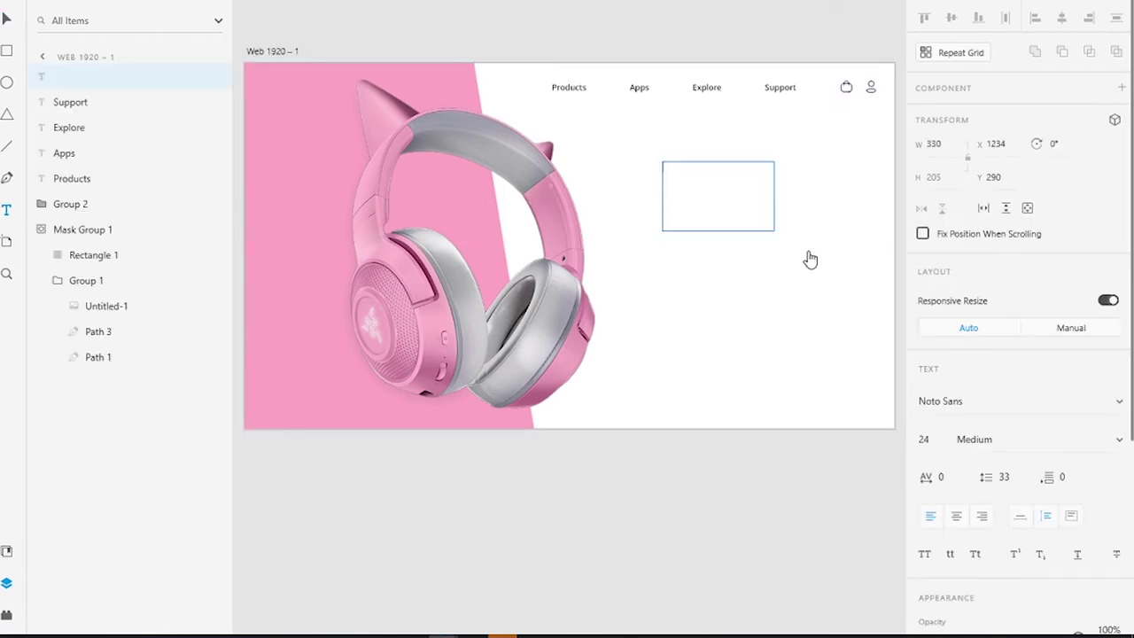
click(1019, 439)
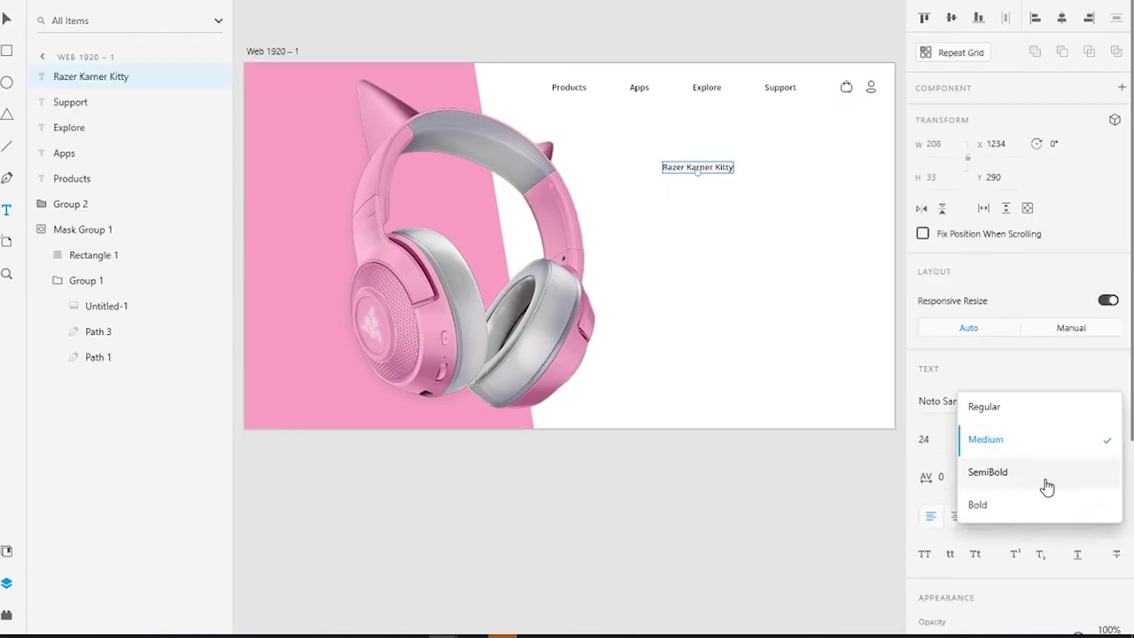
click(1045, 483)
click(936, 436)
text(48)
key(Return)
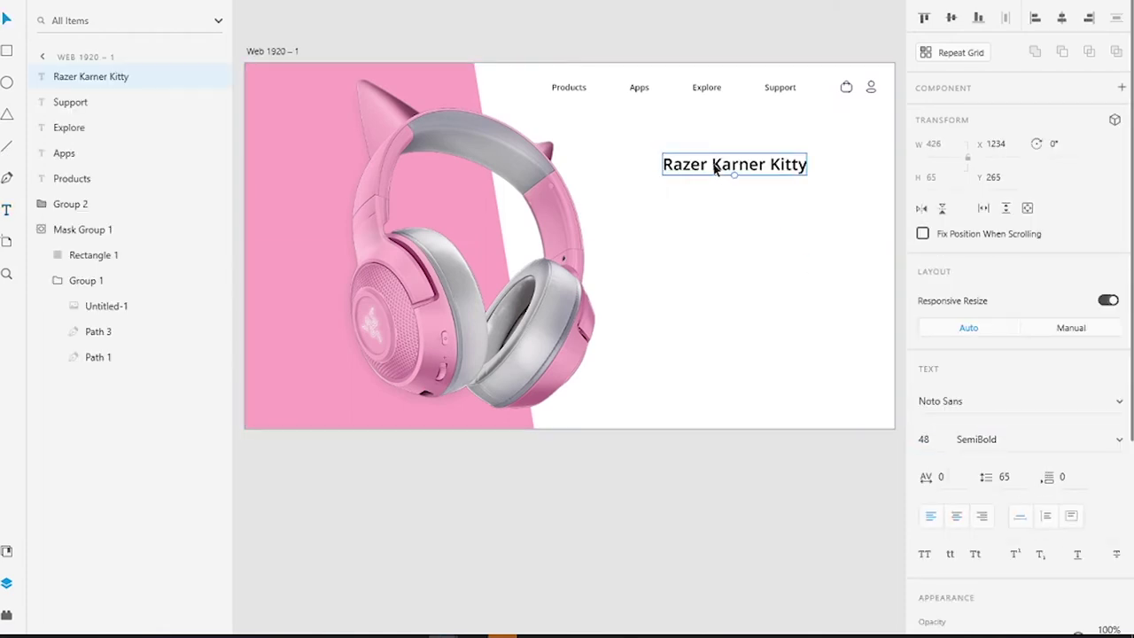
Move the heading up and left to X 1137, aligned with the left edge of the Apps label.
drag(715, 168, 683, 163)
key(shift+Up)
key(shift+Up)
key(shift+Up)
key(shift+Up)
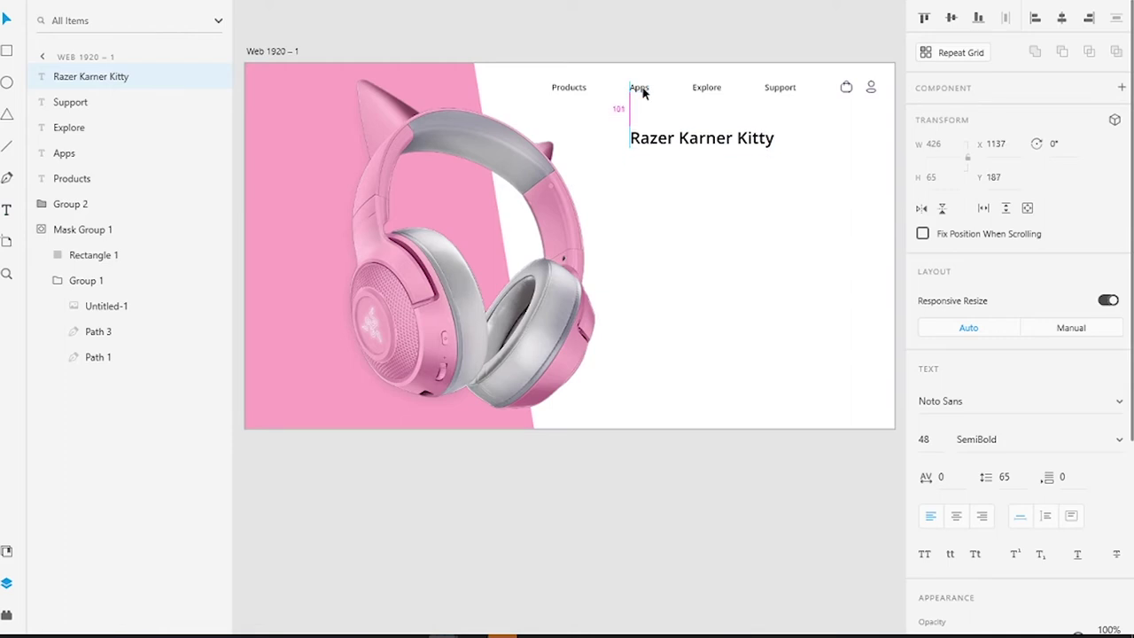
Duplicate the heading directly below itself and set the copy to size 24, Medium weight.
alt+drag(714, 142, 714, 167)
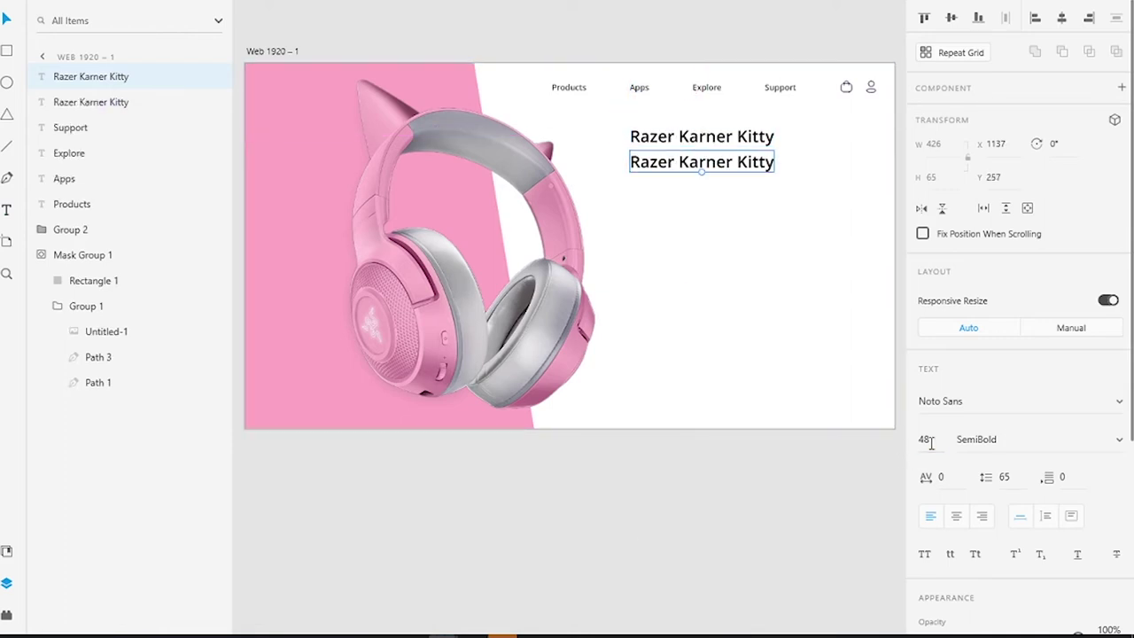
key(Return)
scroll(841, 124, up, 5)
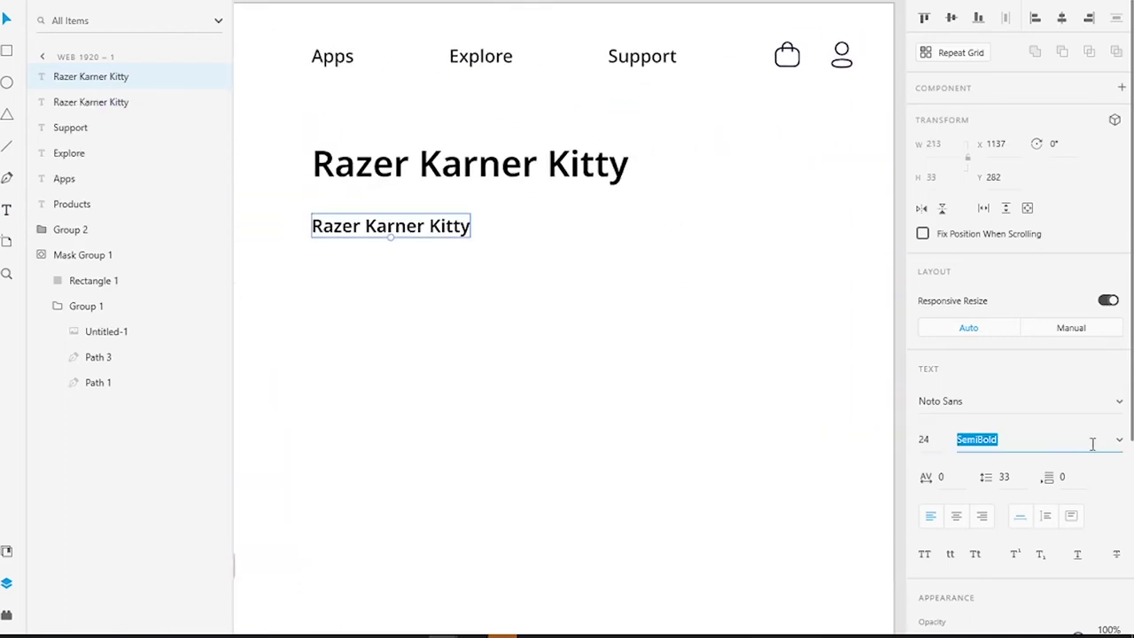
text(Medium)
Change the copied text to "Razer Kitty Ear USB Headset With Chorma" and move it up to Y 255 beneath the heading.
double_click(417, 236)
key(ctrl+a)
text(Razer kitty E)
key(Left)
key(Left)
key(Left)
key(Left)
key(Left)
key(Left)
key(BackSpace)
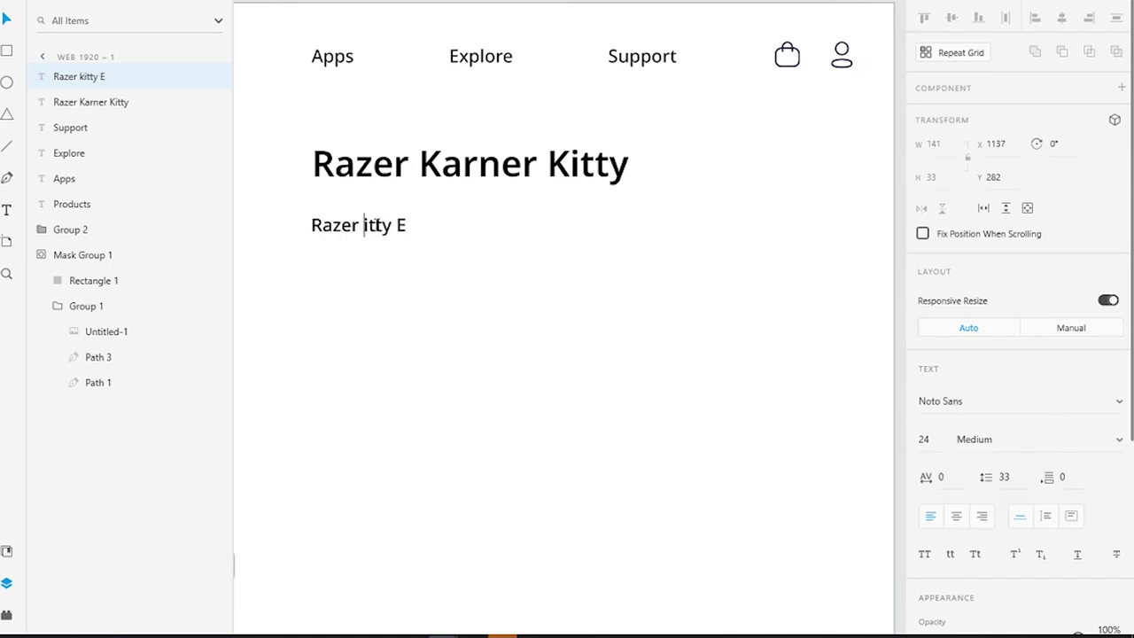
text(K)
key(End)
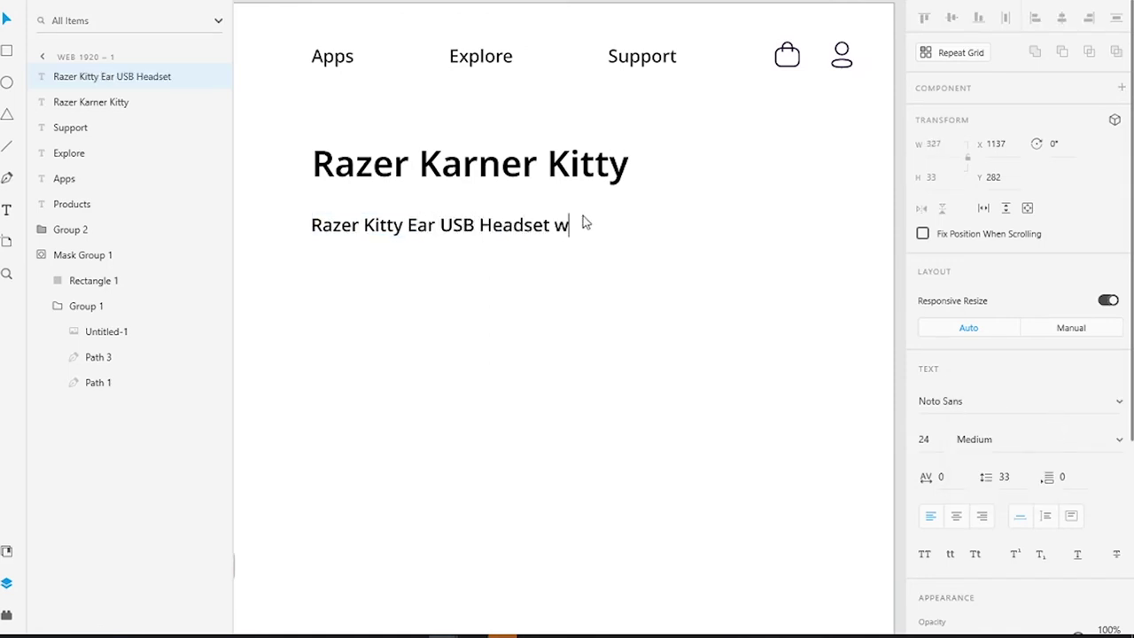
text(ar USB Headset With CH)
key(BackSpace)
text(horma)
key(Escape)
drag(443, 209, 443, 185)
Search the Iconly 2 library for "star", place the filled star below the subtitle and size it to 32 × 32.
key(ctrl+shift+y)
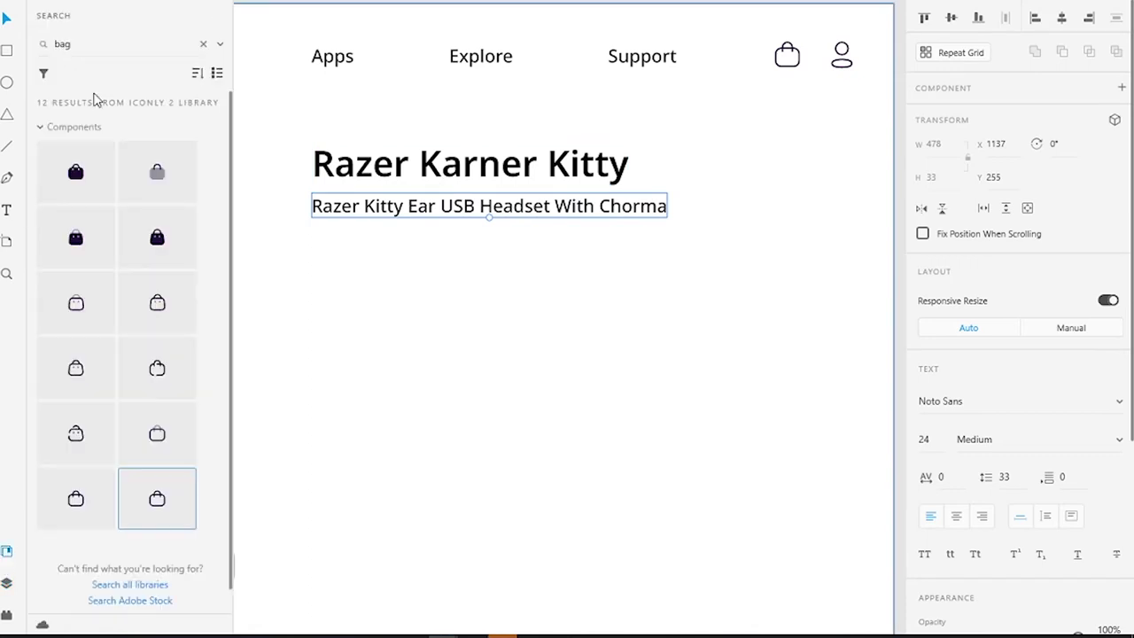
click(99, 48)
text(star)
drag(156, 236, 354, 299)
click(949, 185)
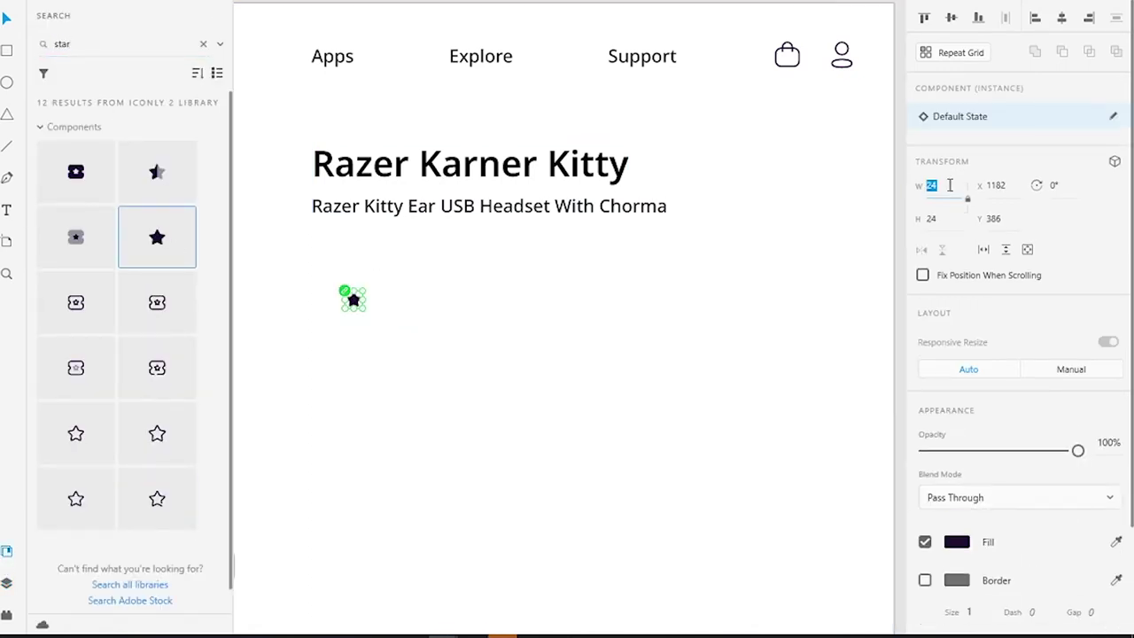
Fill the star with a pinkish red and position it at X 1137, Y 301 under the subtitle.
click(957, 580)
text(ff09)
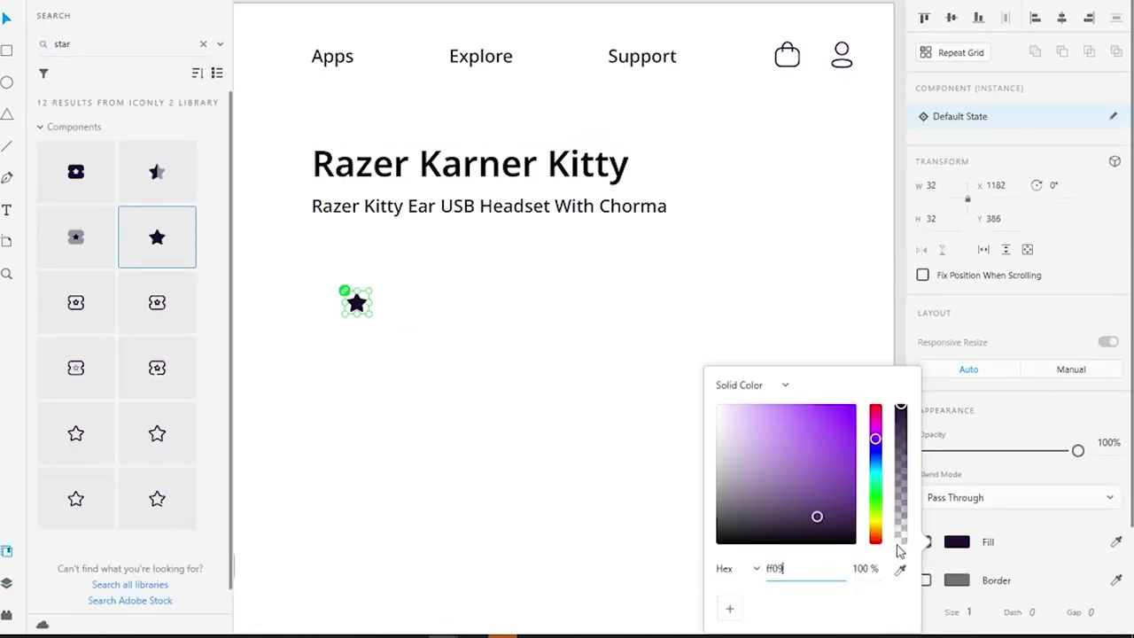
text(54c)
key(Escape)
drag(356, 302, 319, 237)
Repeat the star in a grid to form a row of five stars with 8 px gaps.
scroll(323, 212, up, 3)
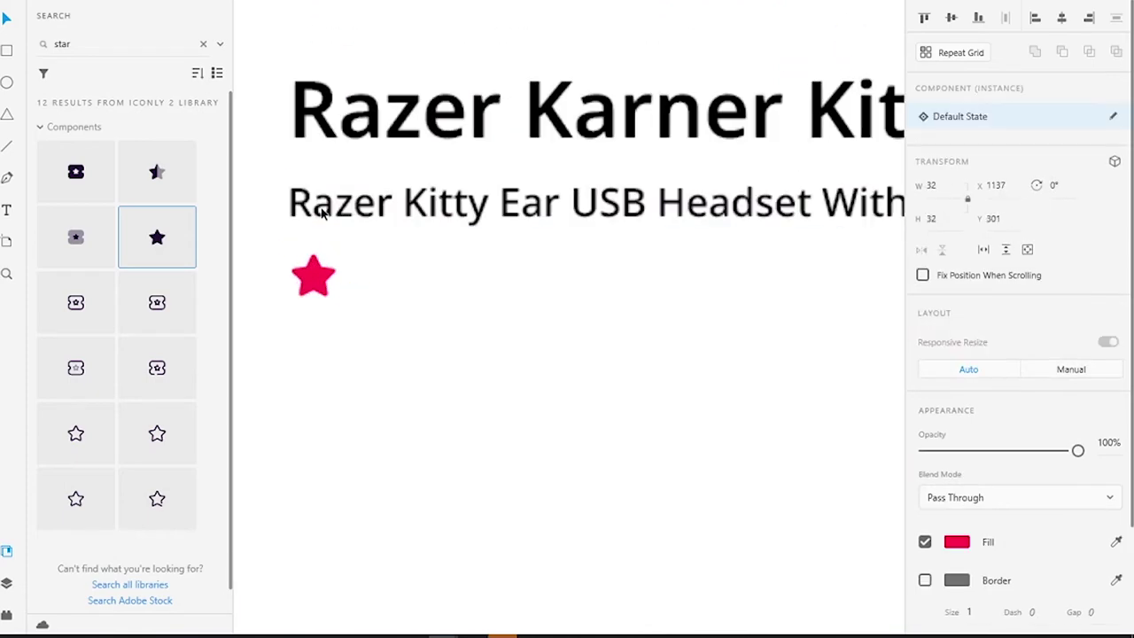
key(ctrl+r)
drag(336, 276, 584, 284)
scroll(599, 274, down, 3)
scroll(576, 282, up, 3)
Replace the fifth star with the half-star icon at X 1297, Y 300, filled with the red sampled from the other stars.
double_click(560, 285)
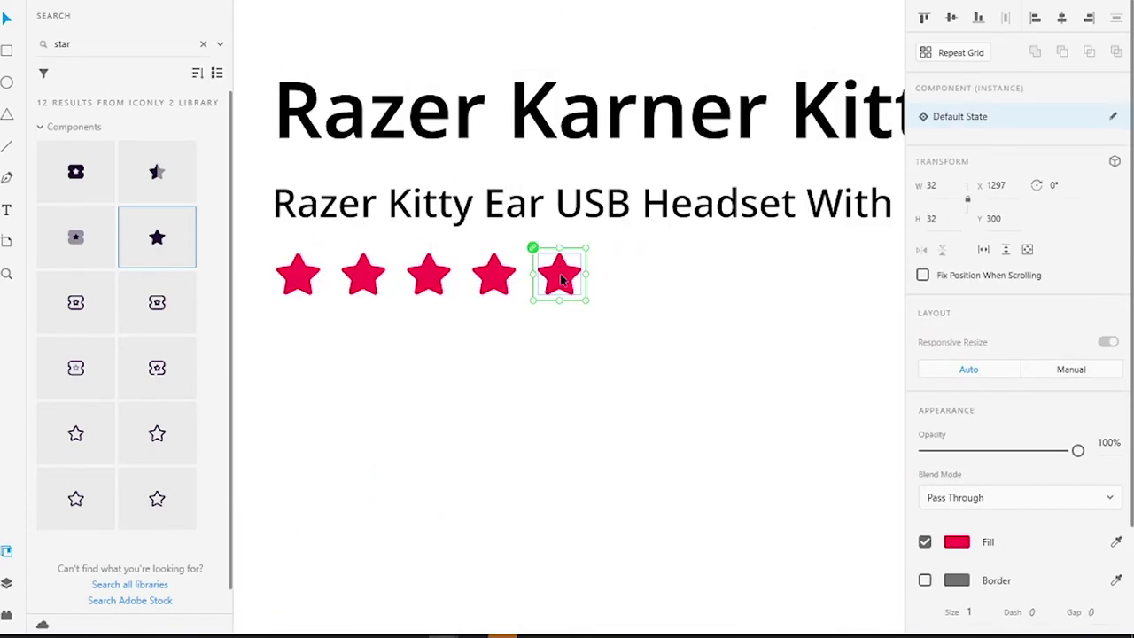
drag(157, 171, 556, 282)
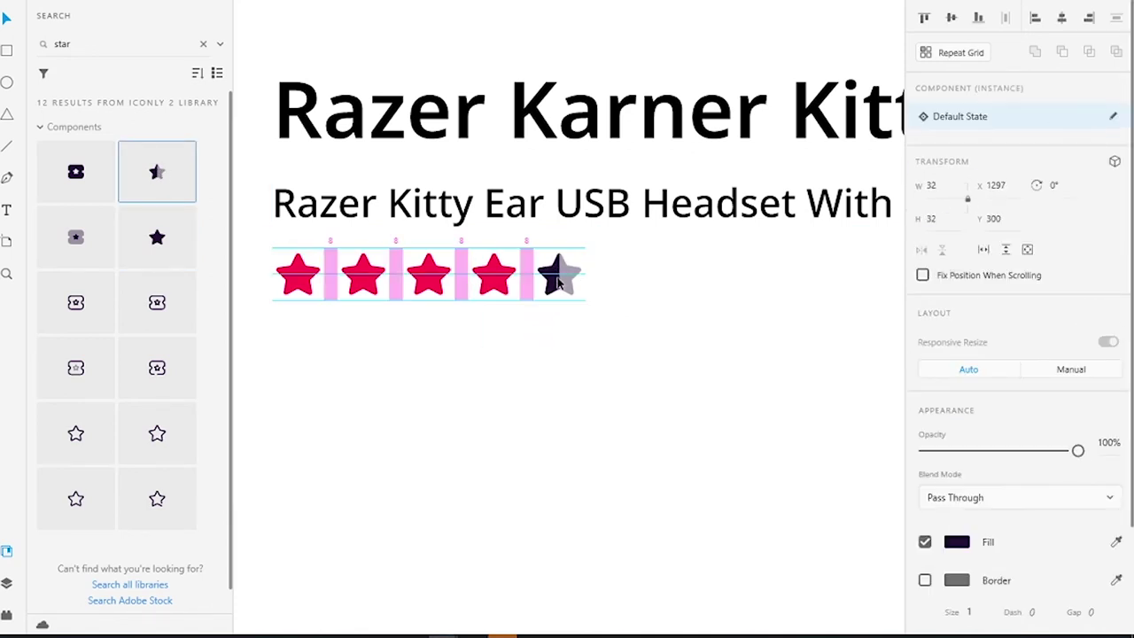
click(957, 541)
click(898, 569)
click(465, 288)
Set the subtitle's font size to 28 and adjust the spacing of the subtitle and star row beneath the heading.
scroll(495, 507, down, 5)
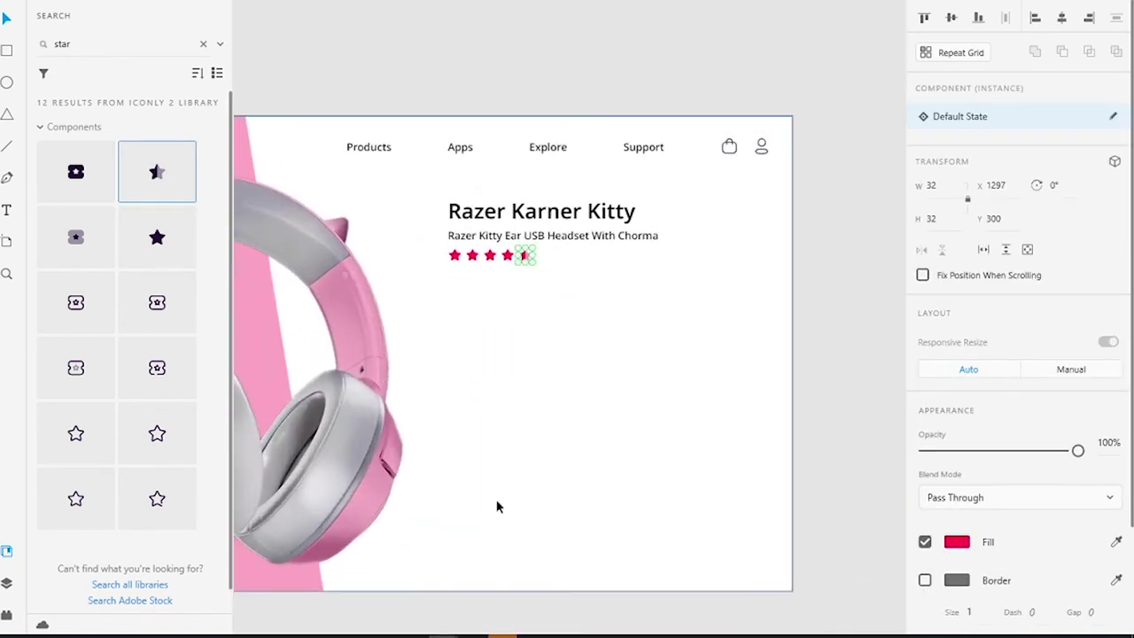
click(553, 235)
scroll(505, 212, up, 3)
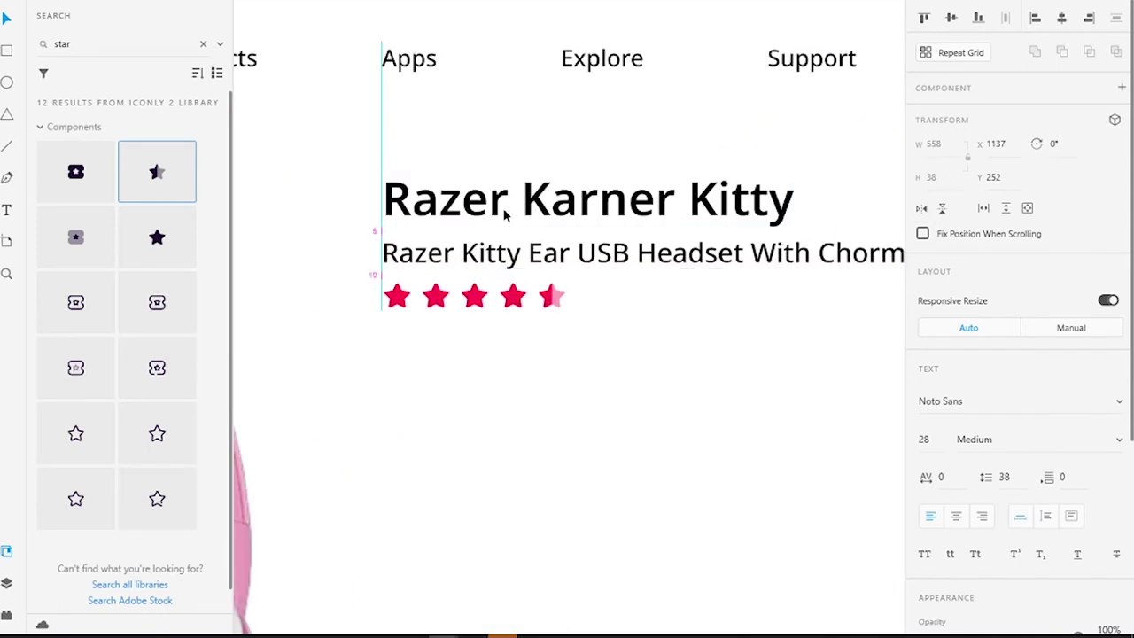
key(Escape)
drag(418, 306, 572, 304)
shift+click(458, 265)
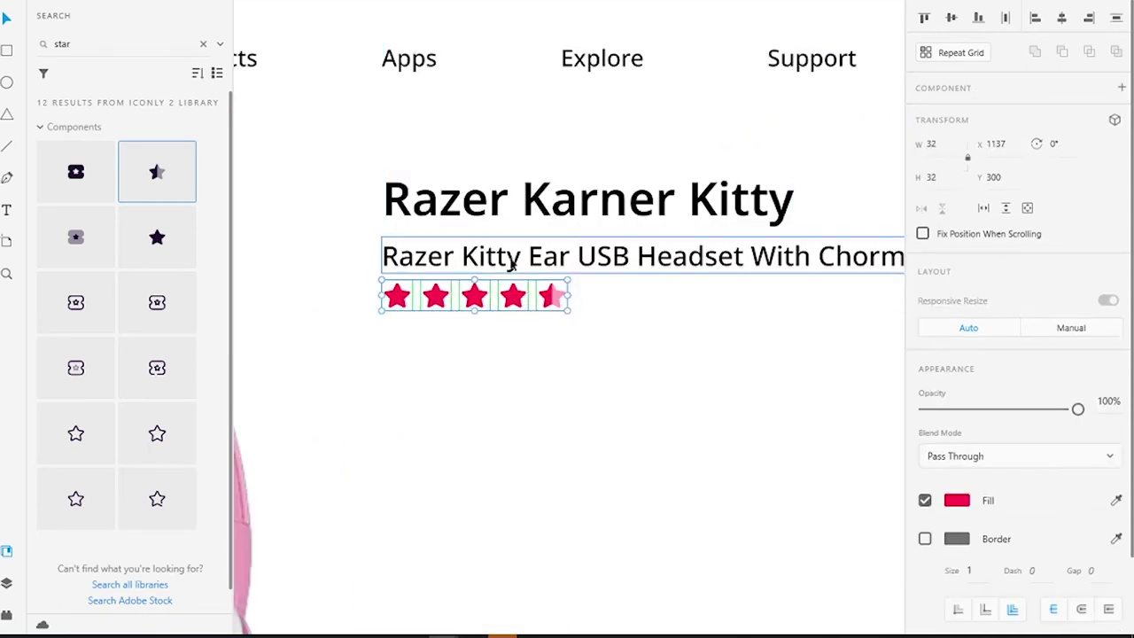
key(Escape)
Add the text "Description" below the stars at size 24, Medium, with its fill sampled from the red stars.
key(t)
drag(417, 410, 528, 492)
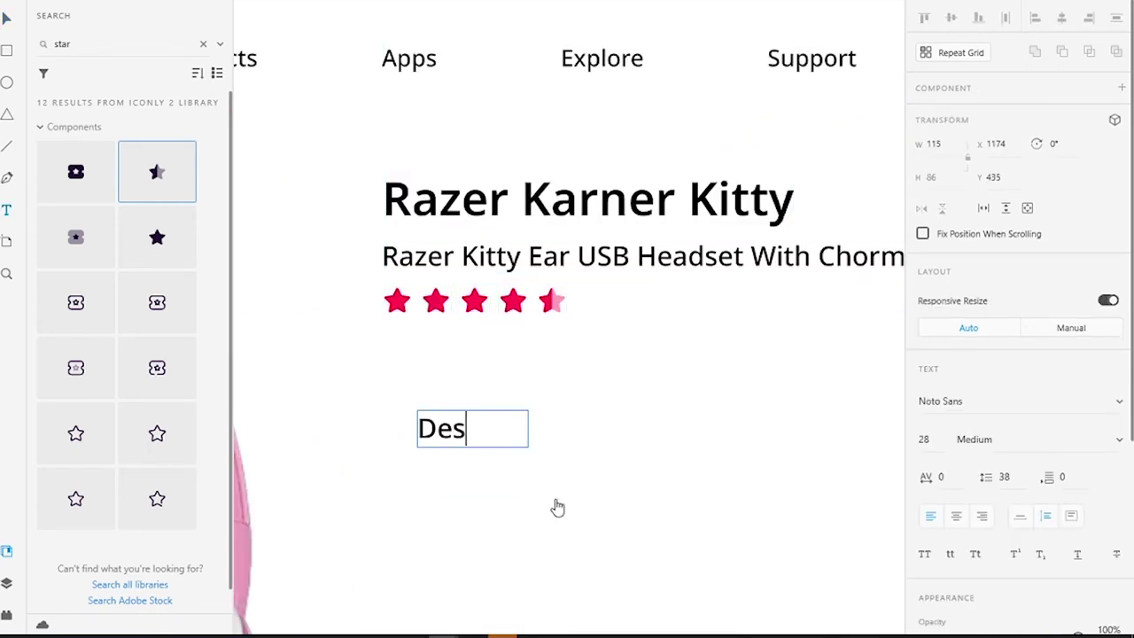
click(1020, 515)
click(924, 439)
text(24)
key(Return)
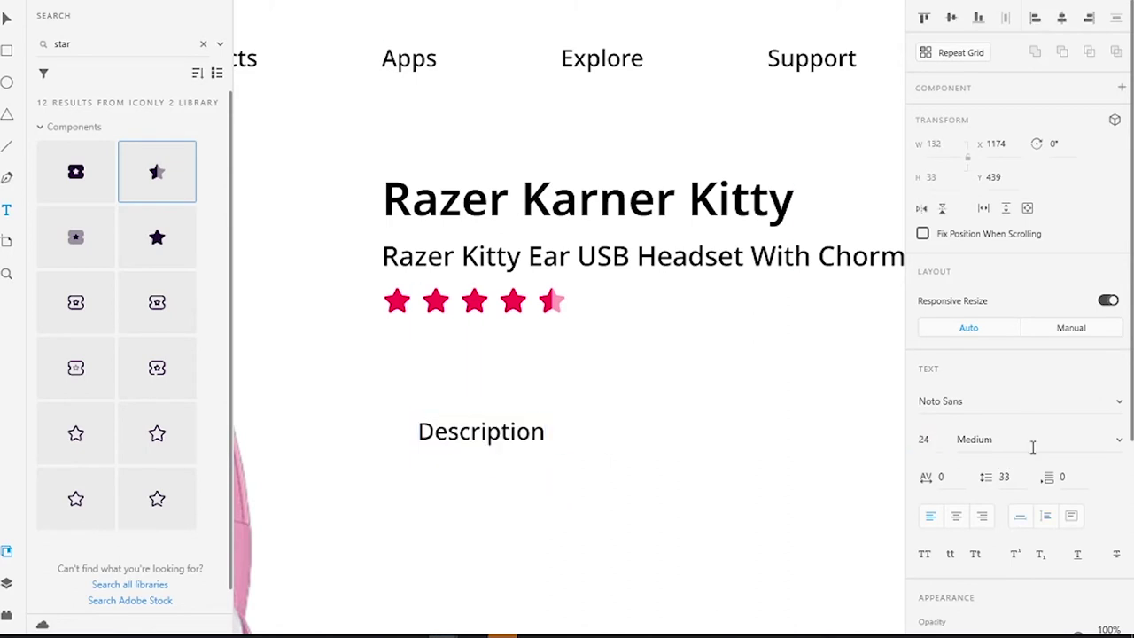
scroll(1081, 496, down, 3)
click(1116, 538)
click(399, 300)
Duplicate the Description label twice along its row and retitle the copies "Detail" and "Reviews".
key(ctrl+d)
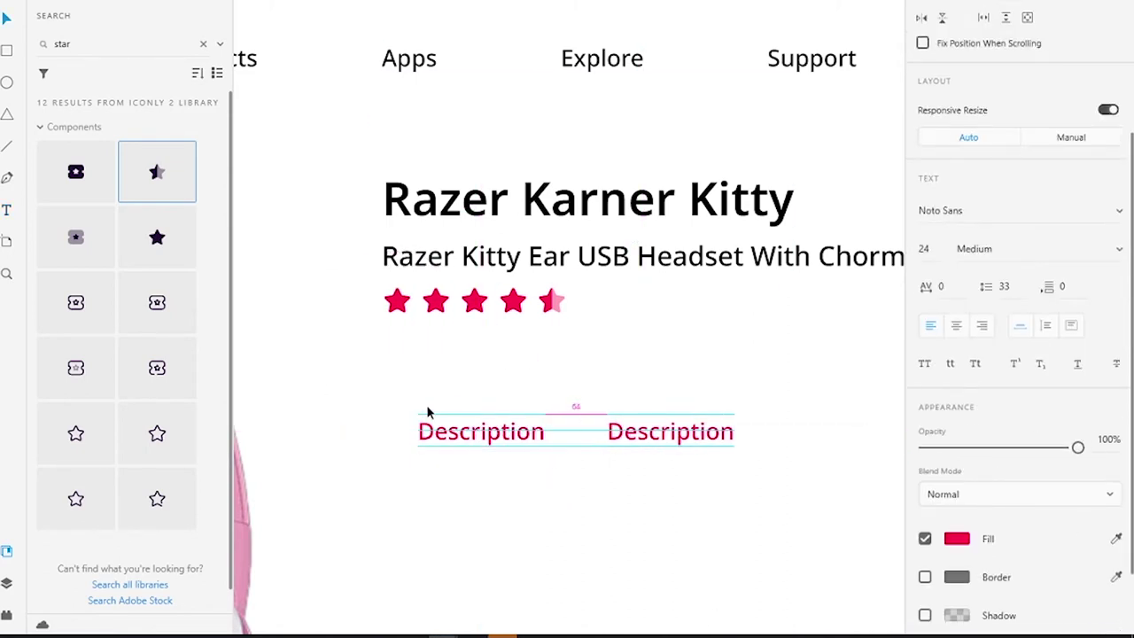
key(ctrl+d)
scroll(566, 355, right, 2)
double_click(570, 418)
text(Detail)
double_click(753, 422)
text(Reviews ()
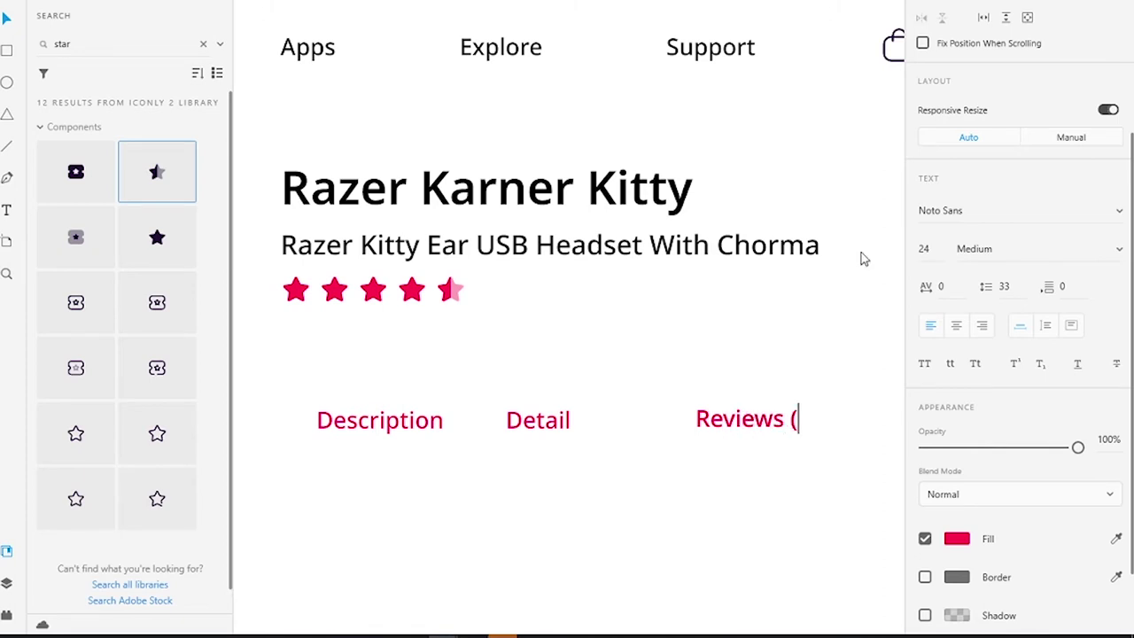
key(BackSpace)
key(Escape)
Bring the Reviews label closer to Detail for even spacing and lower both labels' opacity to about 52%.
click(539, 422)
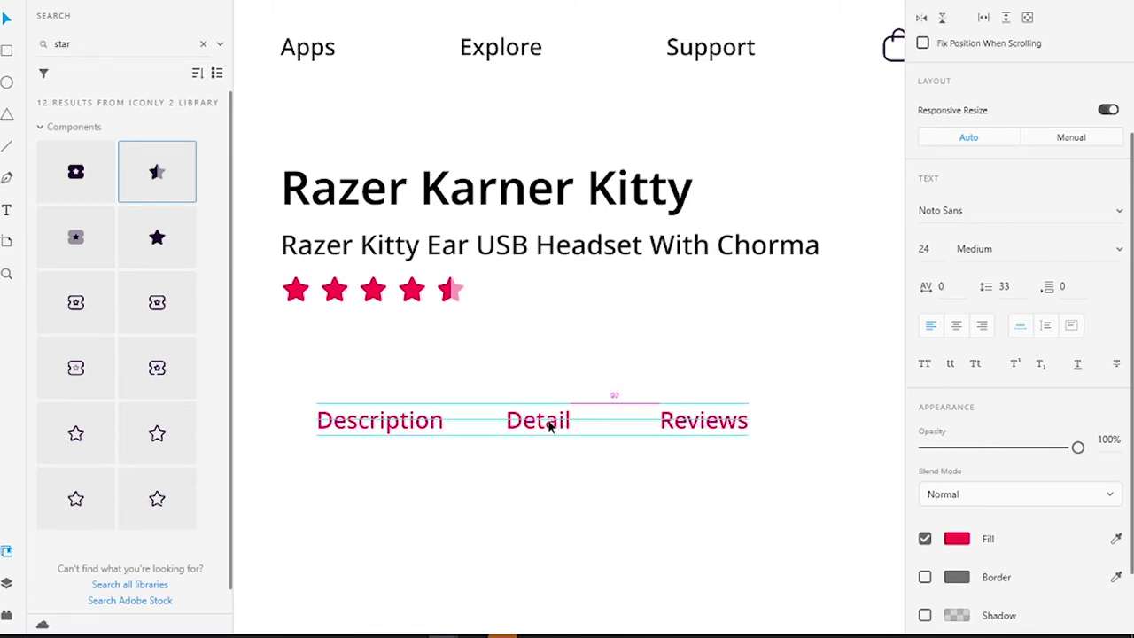
drag(735, 421, 670, 431)
drag(1077, 447, 1003, 452)
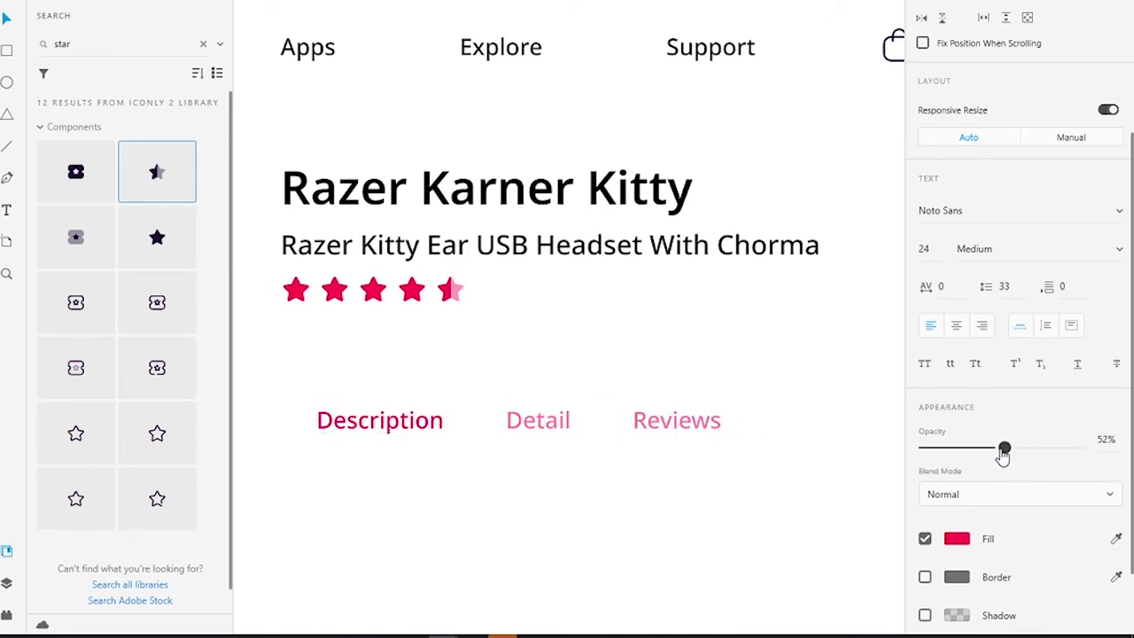
Draw a thin rectangle 132 wide and 2 high below the Description label.
click(386, 425)
click(6, 51)
drag(319, 483, 521, 499)
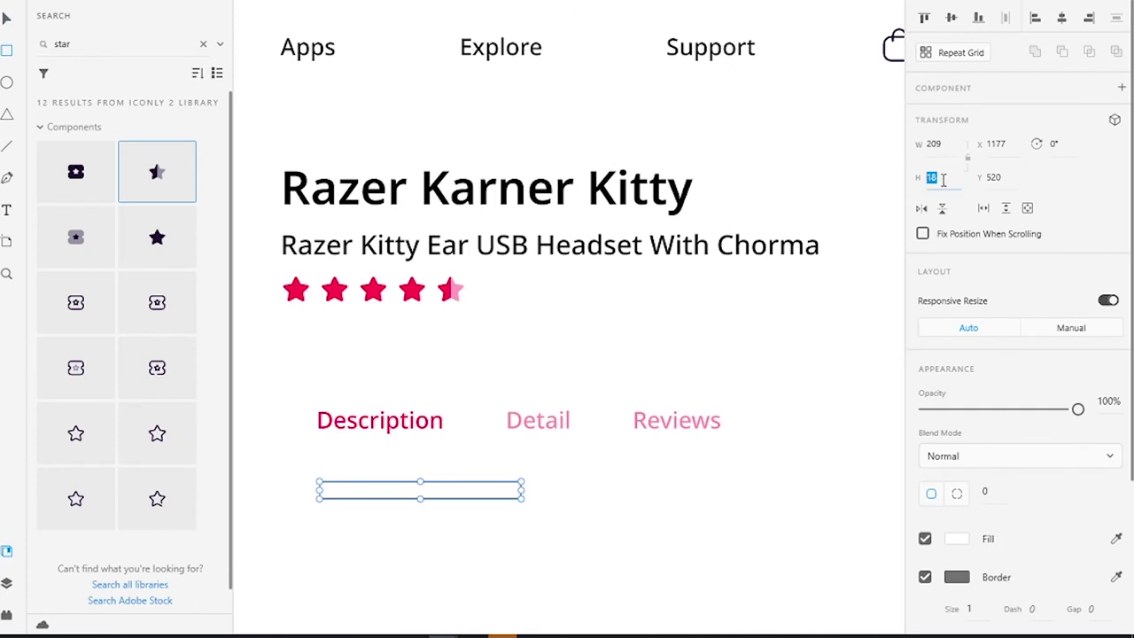
scroll(379, 479, up, 3)
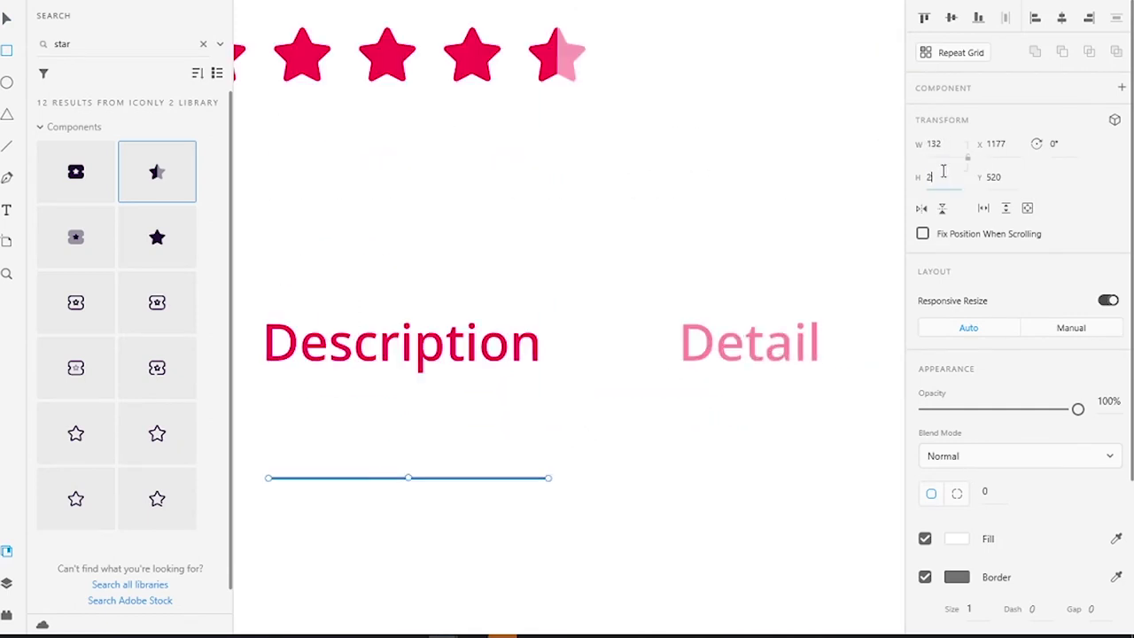
key(Return)
Round the thin bar's corners to 1, remove its border and fill it with the label's red.
scroll(943, 171, down, 2)
scroll(257, 478, up, 5)
click(924, 481)
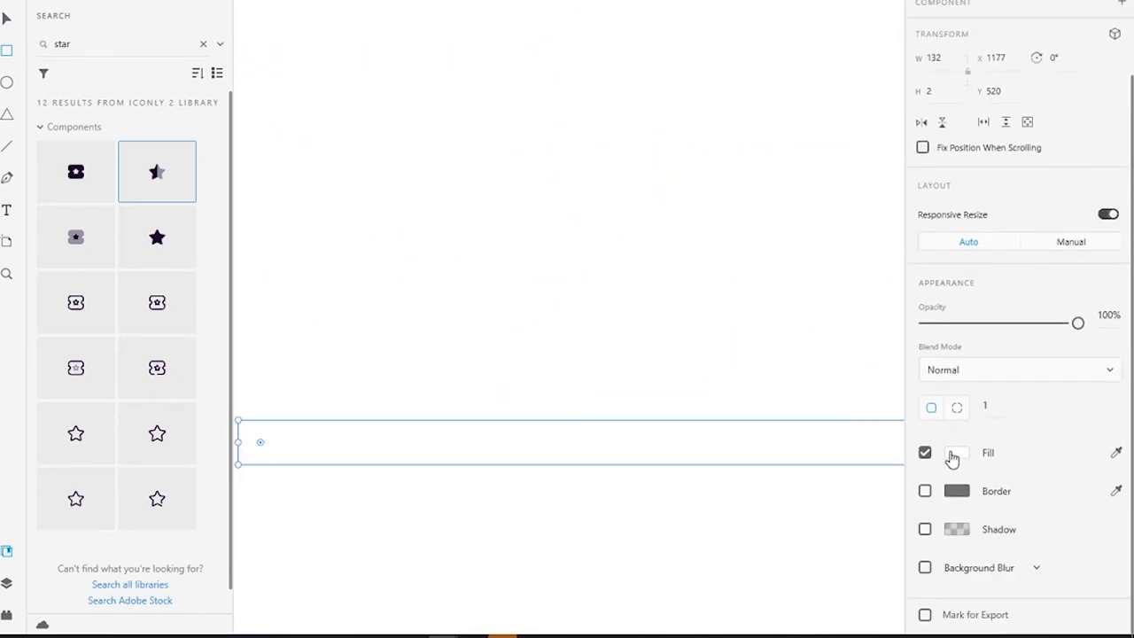
click(955, 453)
click(497, 295)
scroll(511, 278, down, 5)
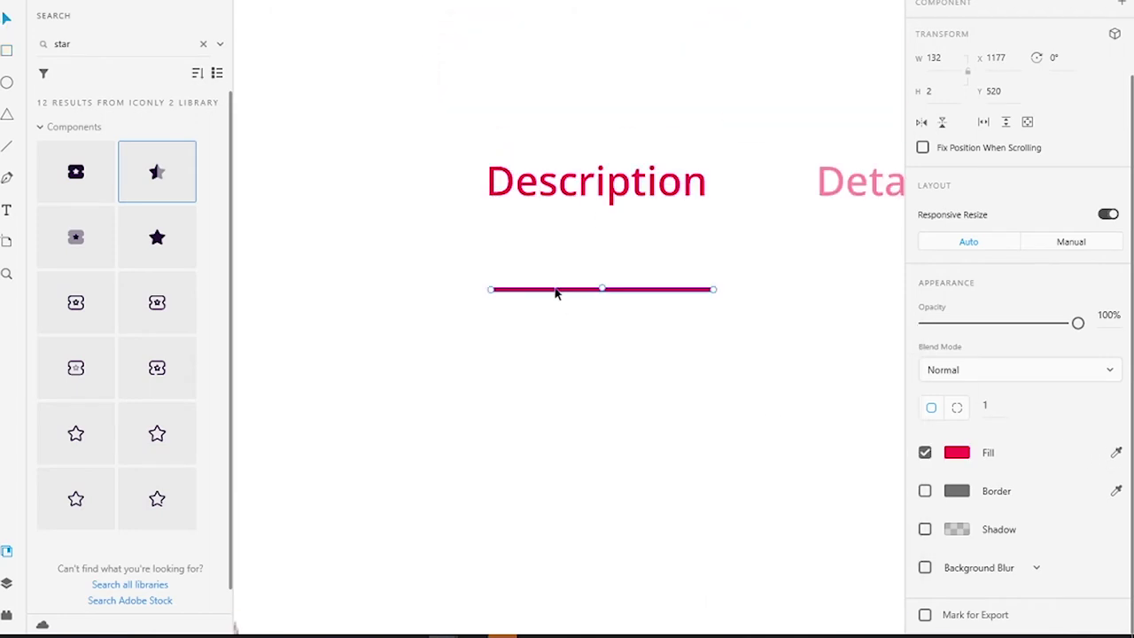
Move the red bar up as an underline centred just beneath the Description label.
drag(555, 293, 552, 221)
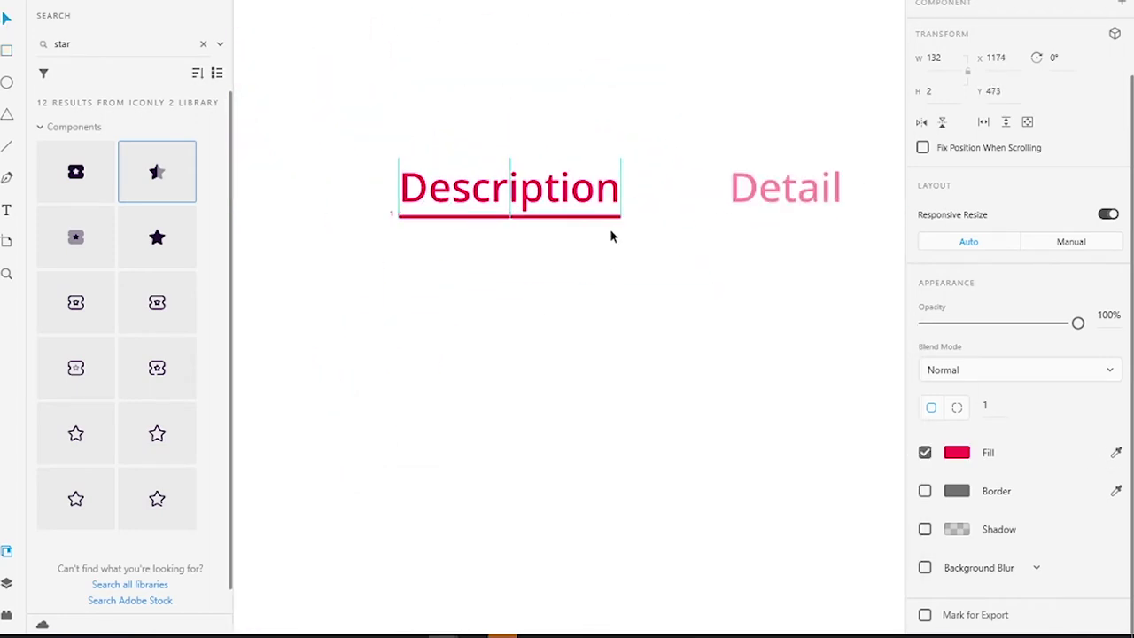
key(Down)
key(Down)
key(Down)
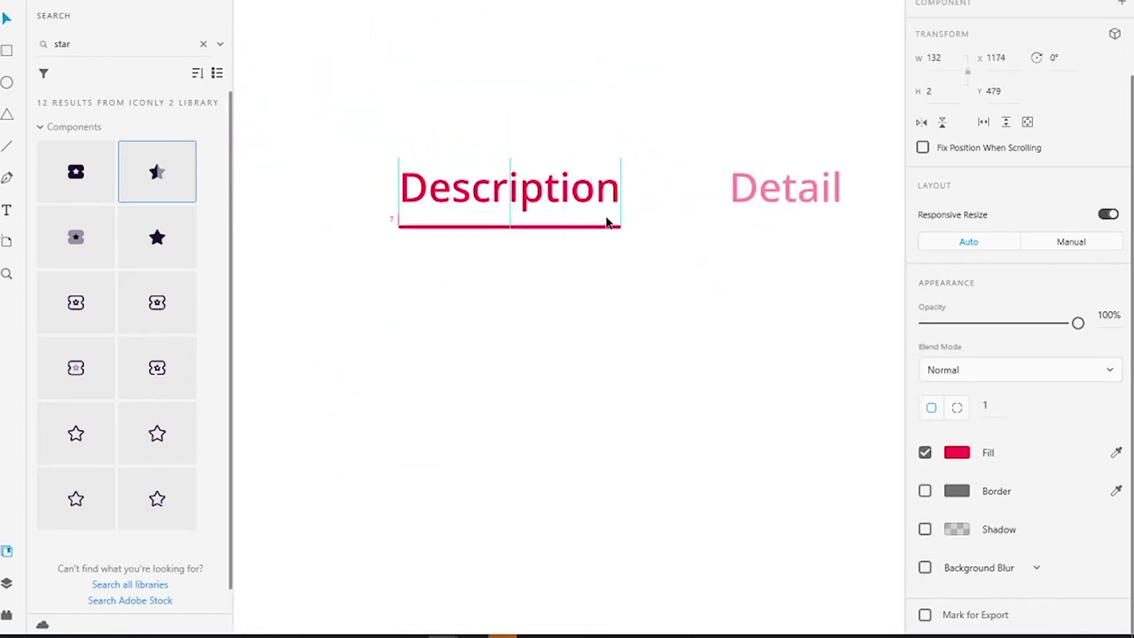
Group the three tab labels with the underline and place the group under the stars at X 1137, Y 370.
shift+click(746, 189)
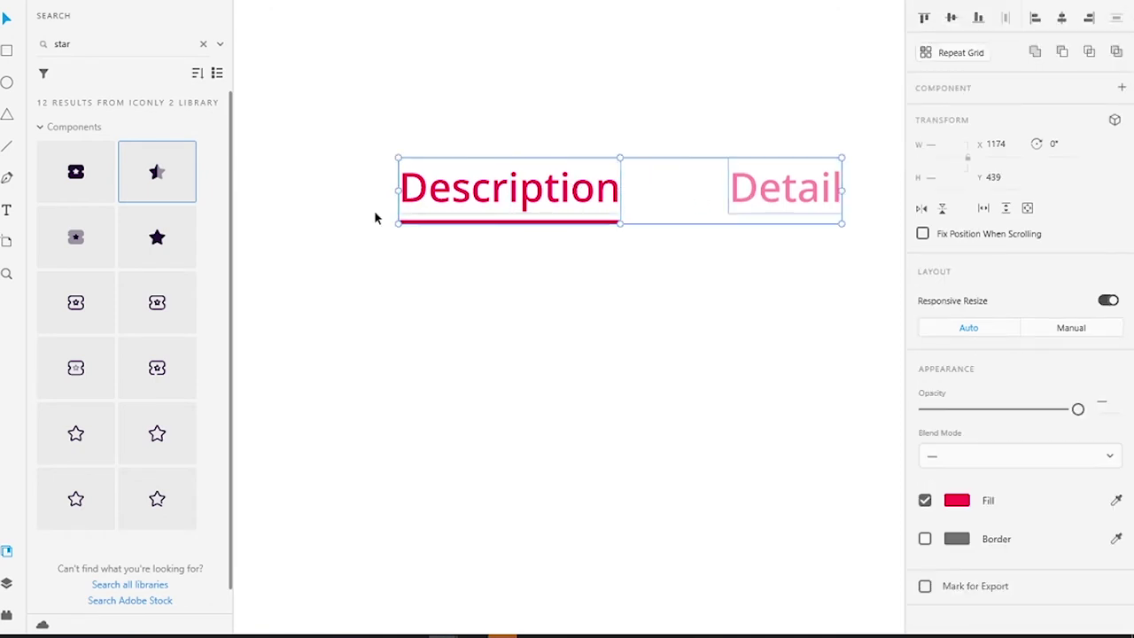
scroll(374, 216, down, 3)
shift+click(675, 206)
key(ctrl+g)
drag(410, 195, 397, 145)
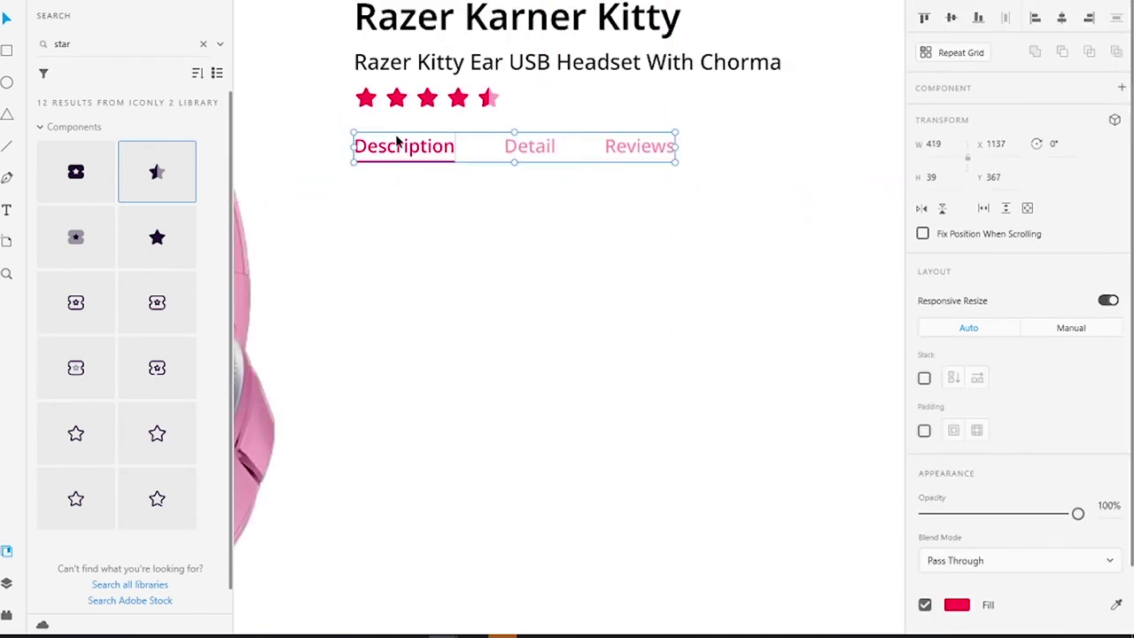
key(Down)
key(Down)
key(Down)
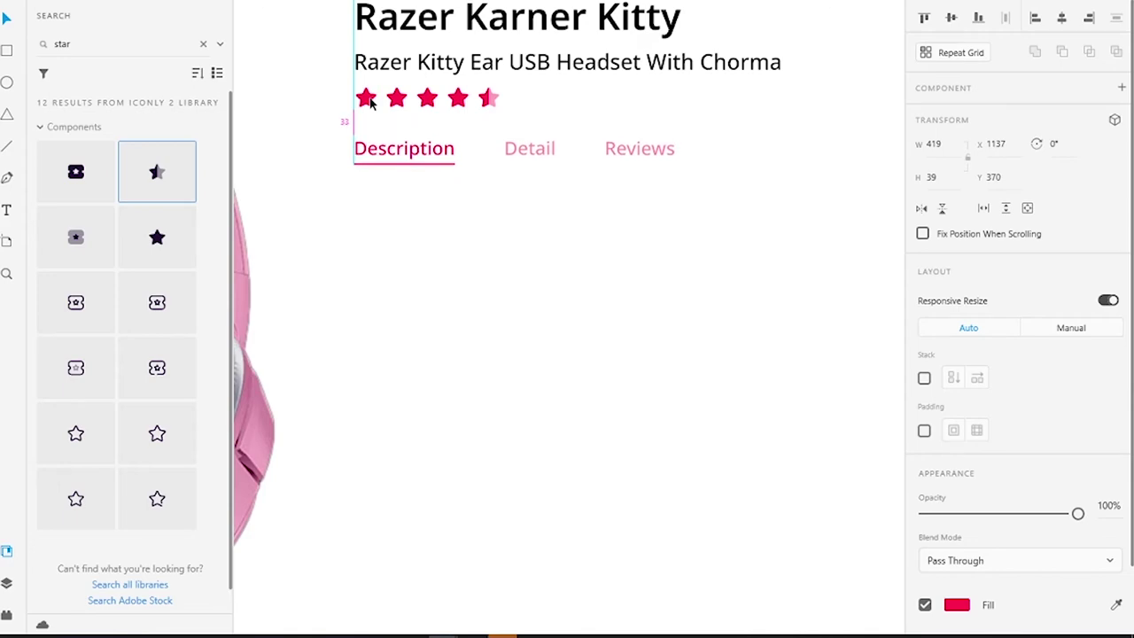
Import the product text from the New Text Document file on the Desktop and place it beneath the tabs at X 1139, Y 424.
key(Escape)
key(ctrl+shift+i)
click(51, 331)
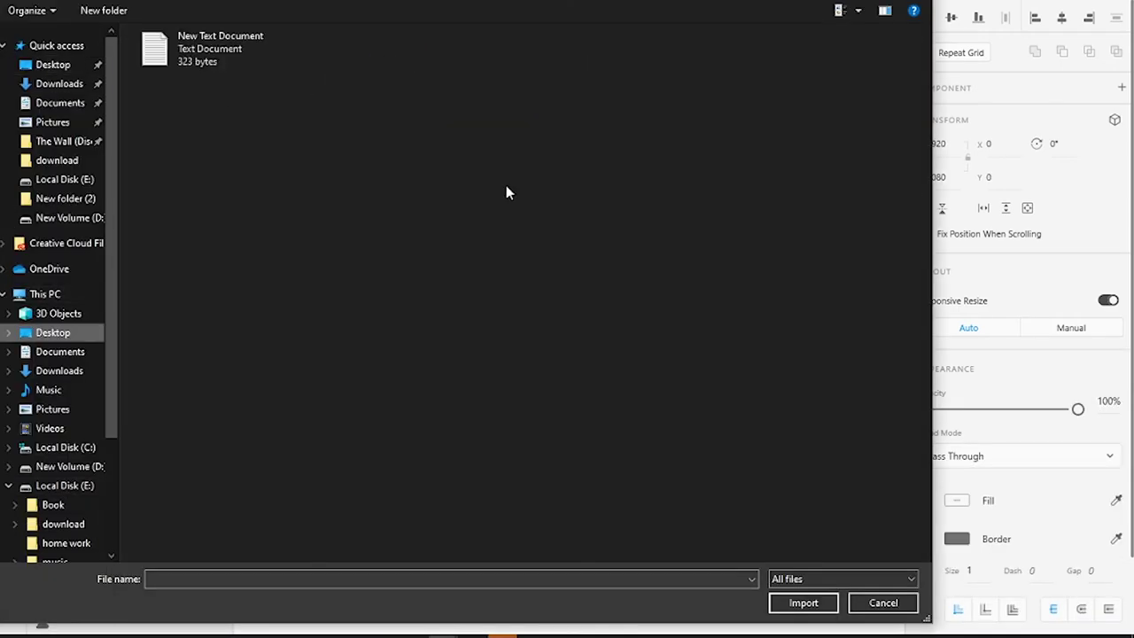
double_click(190, 45)
drag(492, 215, 396, 214)
key(shift+Up)
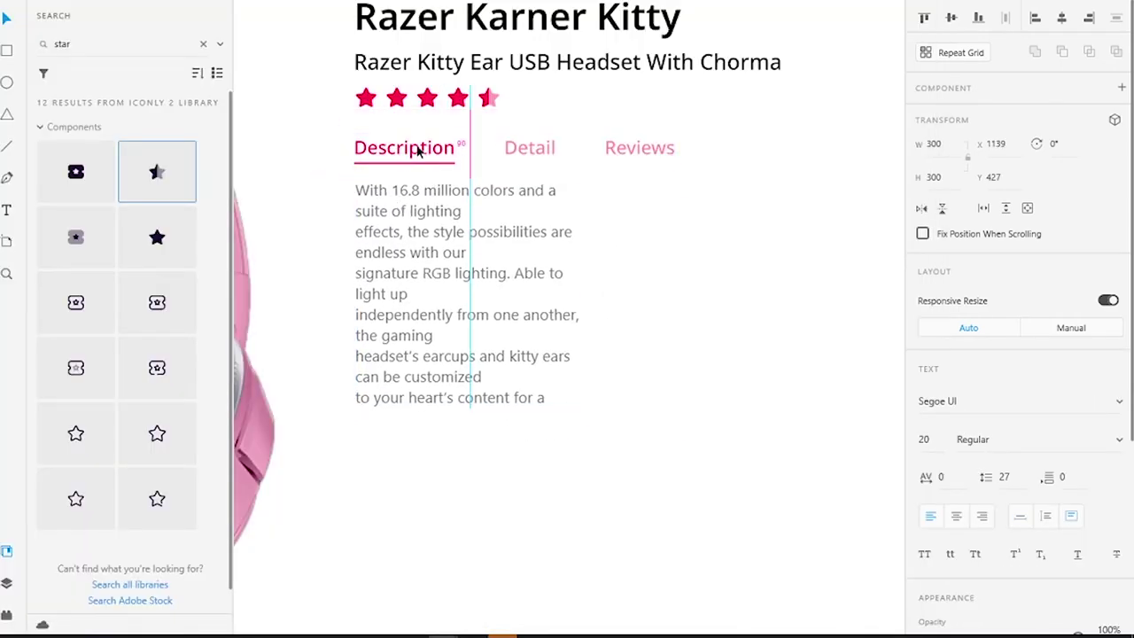
key(Up)
key(Up)
key(Up)
key(Up)
key(Up)
key(Up)
Widen the description text box to 556, set its font to Noto Sans and fit the box to its text.
drag(585, 291, 782, 281)
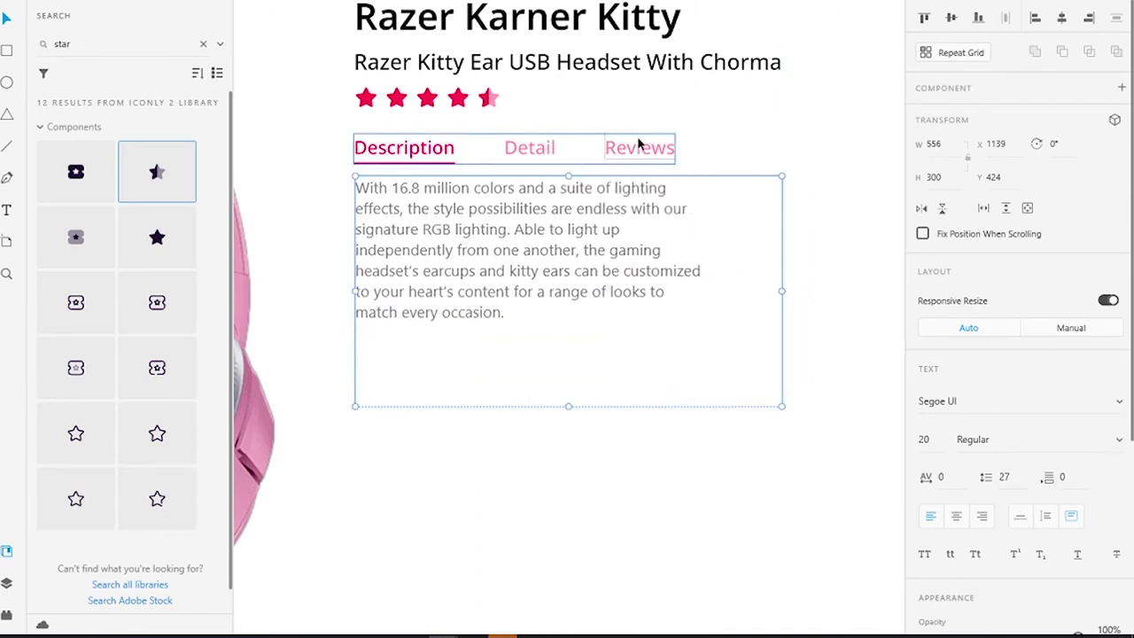
key(Return)
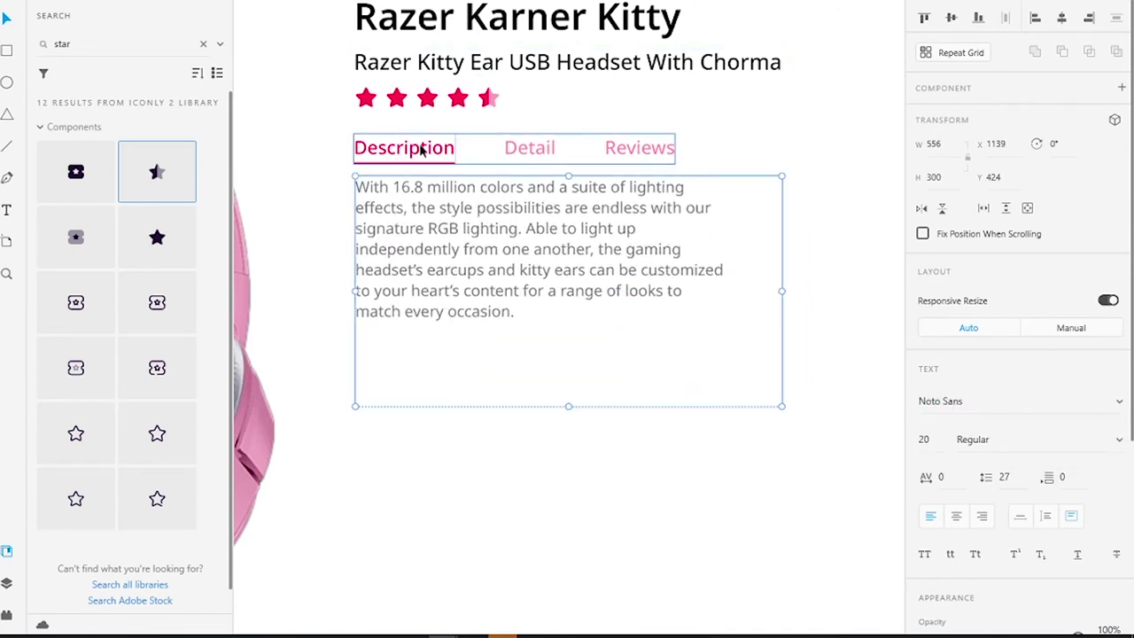
scroll(1063, 495, down, 3)
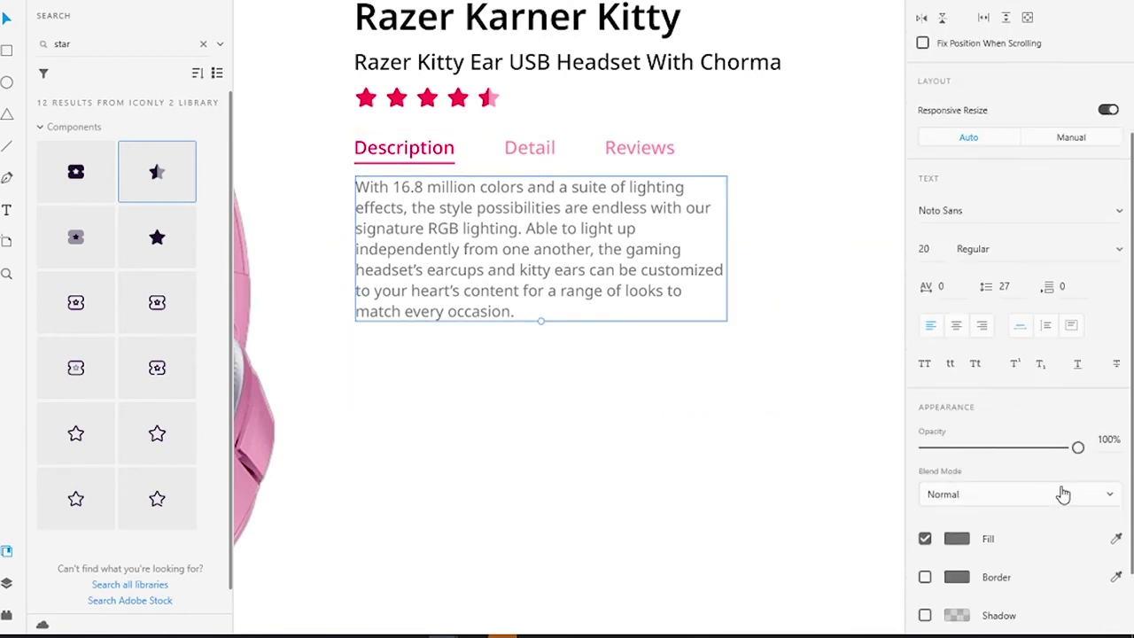
Change the description text's fill to black and lower its opacity to a soft grey.
click(956, 537)
click(735, 538)
drag(1077, 447, 1015, 447)
Add the text "Color" in Medium, size 24, below the description and align both with the tabs' left edge at X 1137.
key(t)
drag(384, 372, 471, 425)
text(Color)
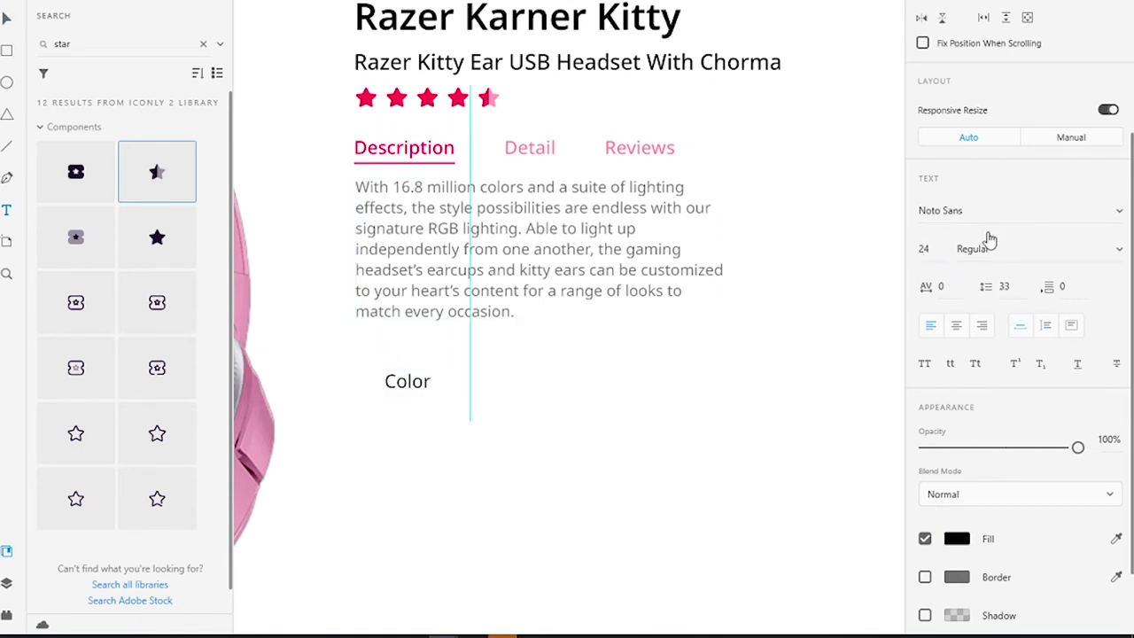
click(989, 240)
click(989, 265)
key(Escape)
drag(407, 381, 378, 359)
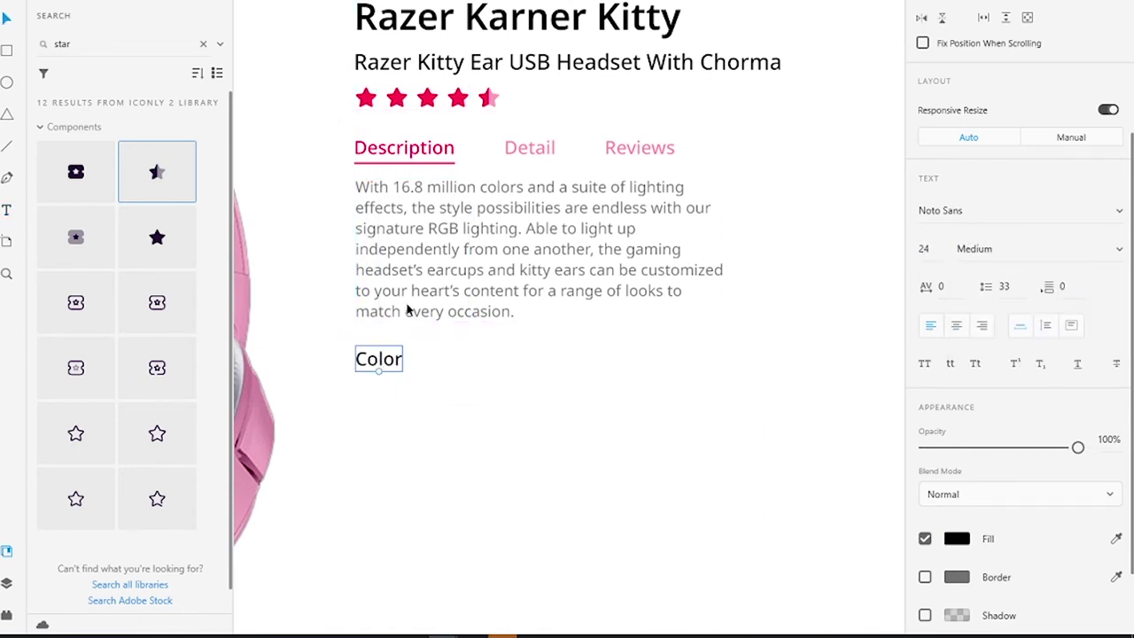
click(407, 309)
click(378, 359)
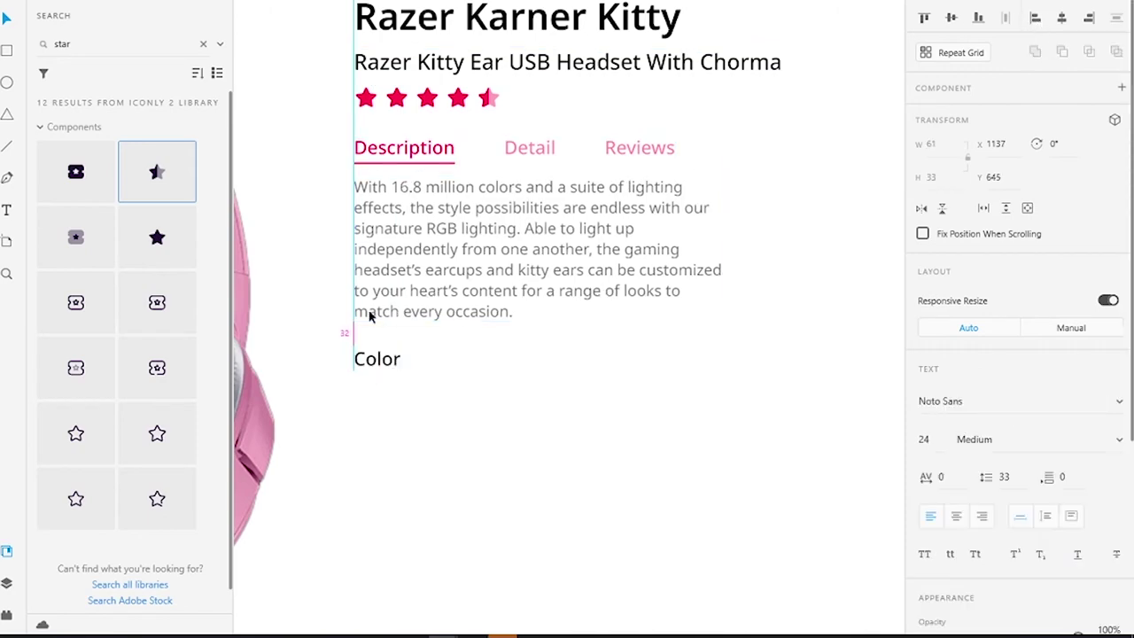
Draw a 32 by 32 circle below the Color label, filled with pink sampled from the artwork and without a border.
scroll(483, 352, down, 5)
scroll(483, 352, up, 5)
key(e)
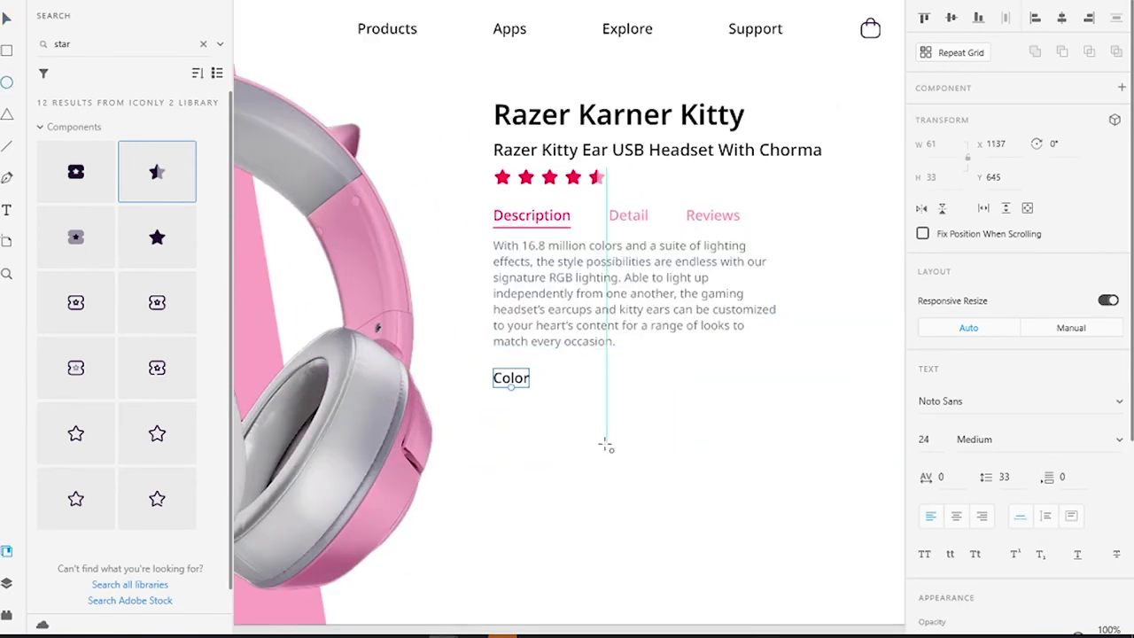
drag(491, 400, 505, 413)
key(v)
scroll(542, 411, up, 5)
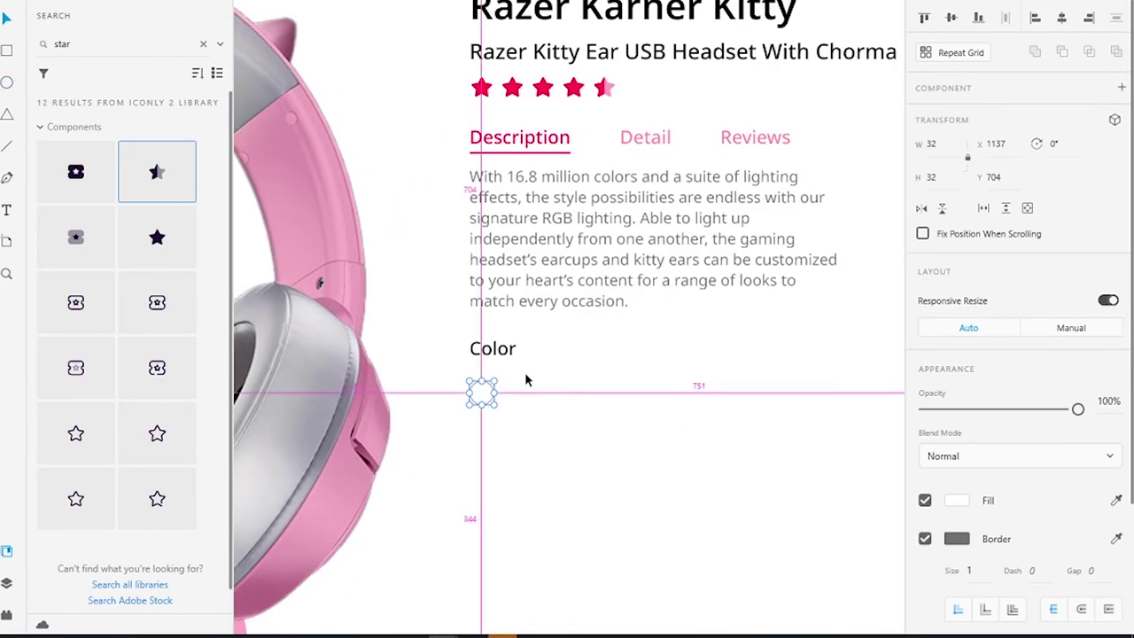
scroll(480, 431, down, 5)
key(i)
click(483, 380)
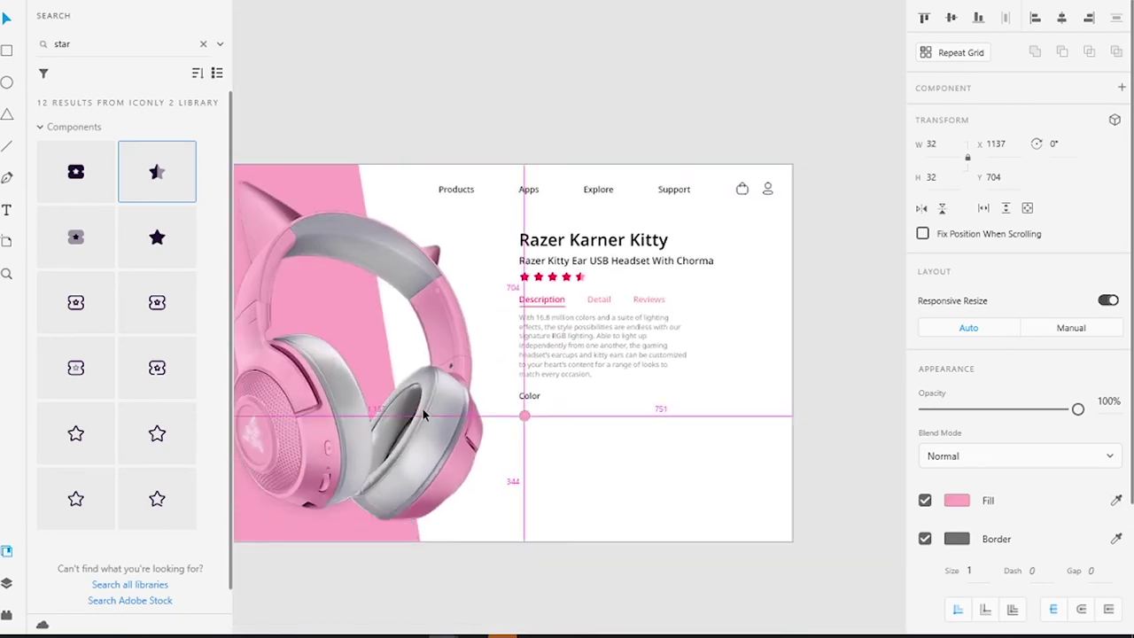
scroll(483, 381, up, 5)
click(923, 538)
Add an unfilled 40 by 40 ring around the pink circle, with its border sampled from the Description tab's red.
drag(550, 440, 546, 450)
click(923, 538)
click(957, 539)
scroll(455, 430, up, 5)
scroll(558, 322, down, 5)
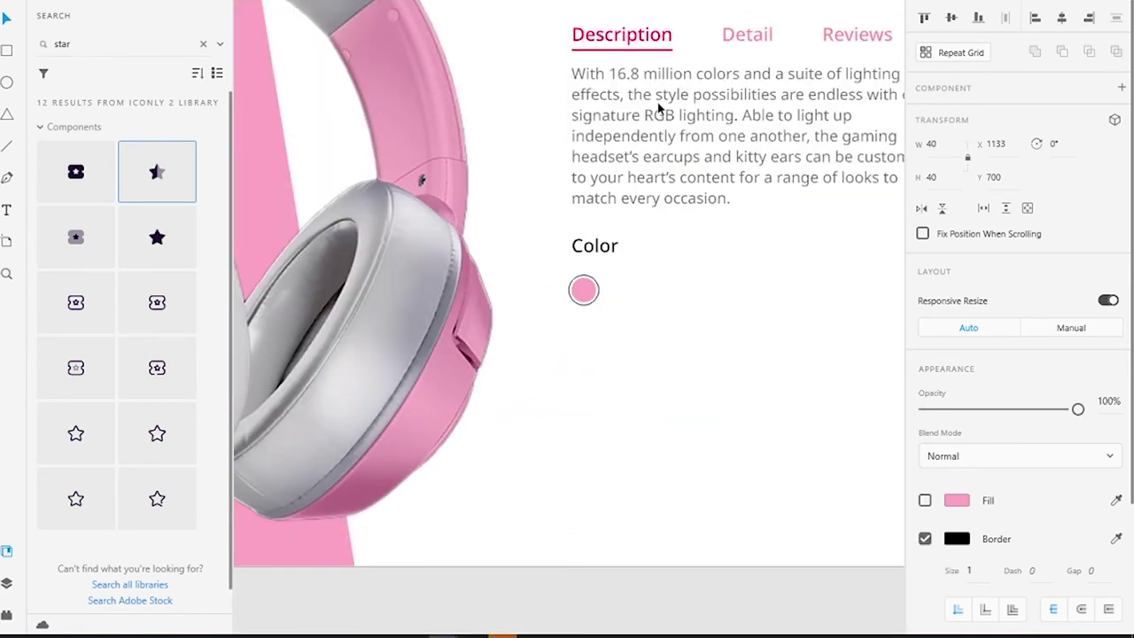
click(1116, 539)
click(601, 49)
Duplicate the pink circle twice along the row beside the ringed one.
scroll(580, 343, up, 5)
click(581, 344)
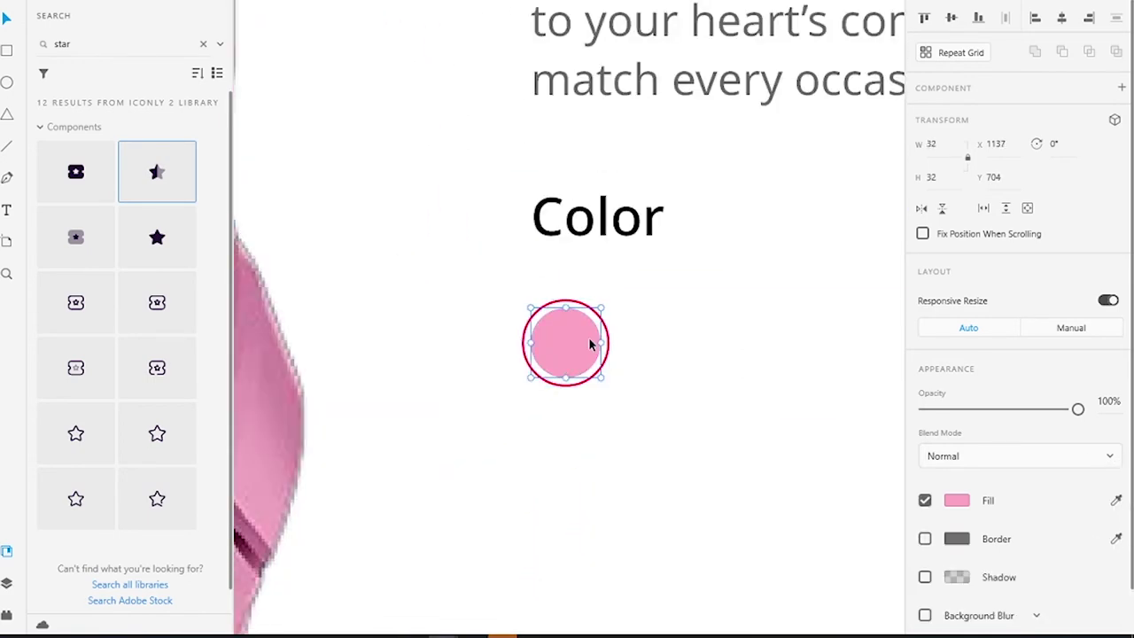
key(shift+Right)
key(shift+Right)
key(shift+Right)
key(shift+Right)
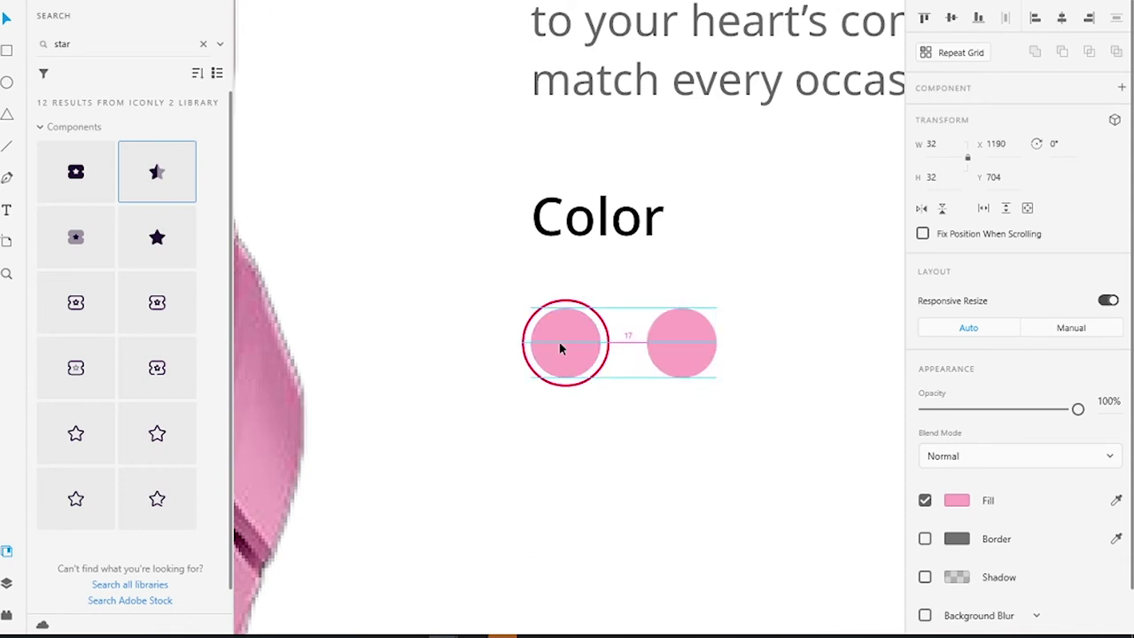
drag(696, 343, 819, 344)
Fill the middle circle with dark grey and the third circle with cyan.
click(696, 343)
click(956, 500)
drag(734, 541, 735, 516)
click(816, 343)
click(956, 500)
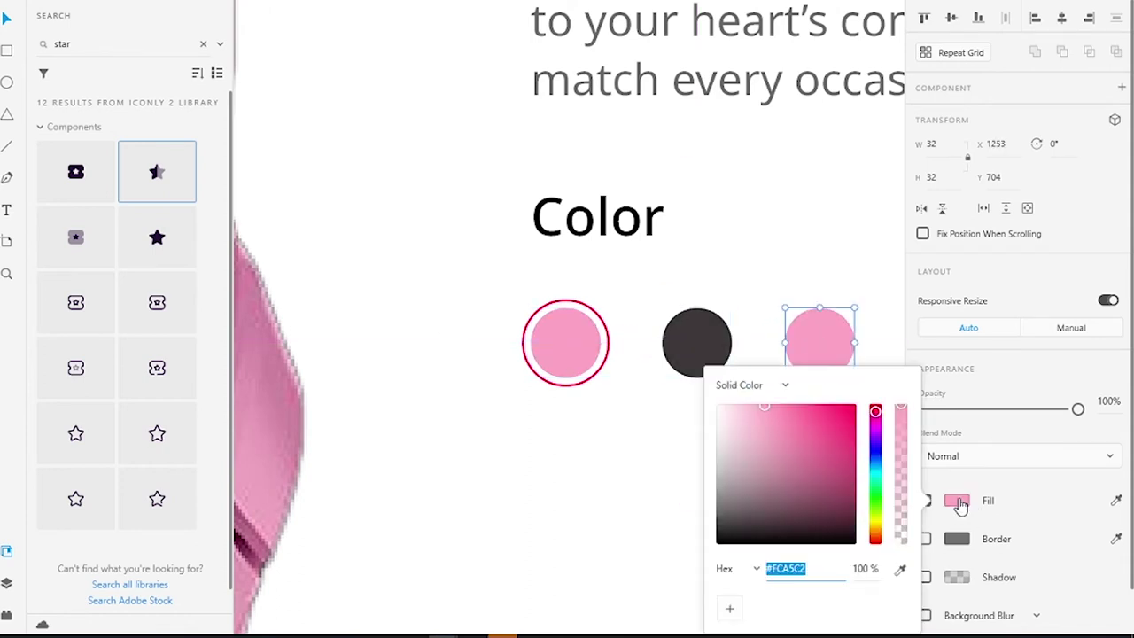
text(00ff)
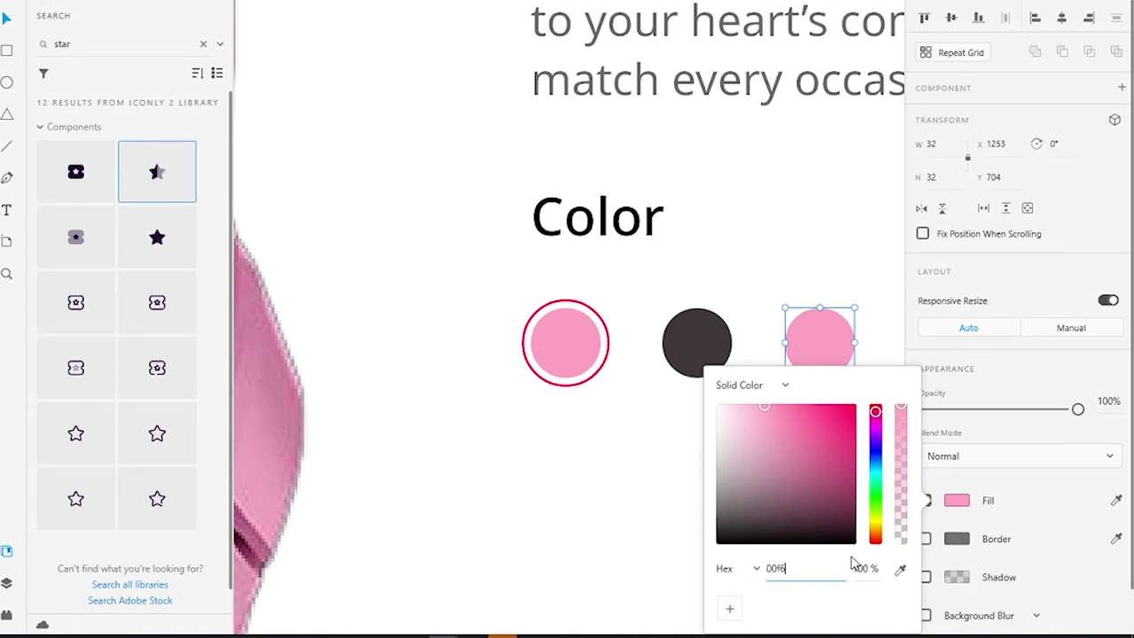
text(ff)
key(Return)
key(Escape)
Move the dark grey and cyan circles closer to the pink one, adjusting the gaps between the swatches.
click(696, 344)
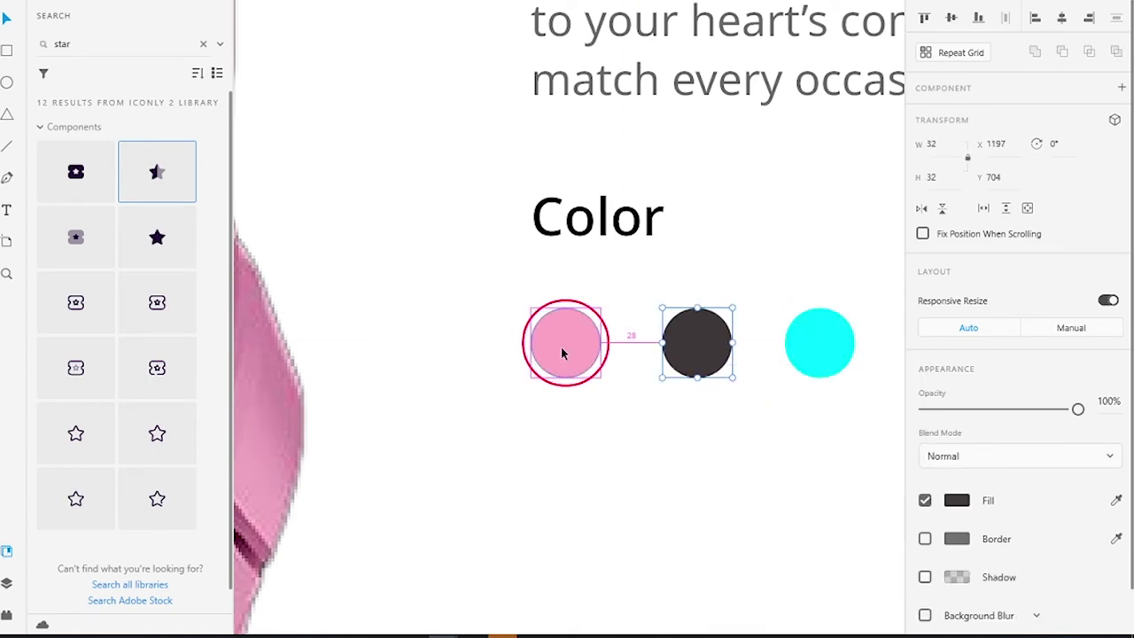
key(Tab)
click(698, 341)
scroll(633, 336, down, 2)
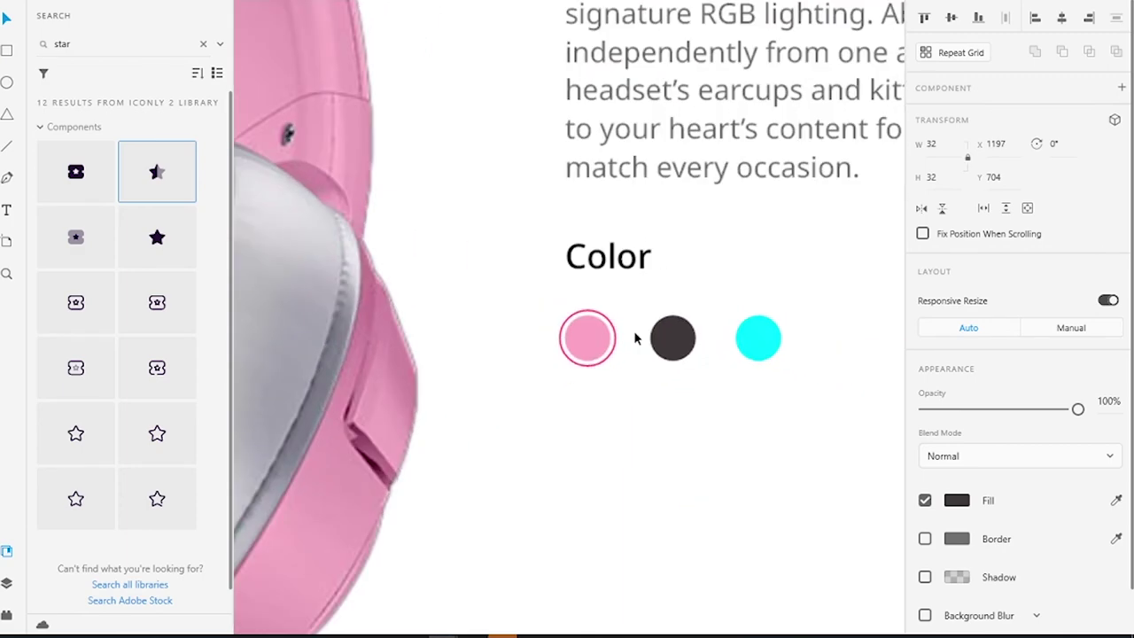
scroll(668, 333, up, 1)
key(Left)
key(Left)
key(Left)
key(Left)
key(Left)
key(Tab)
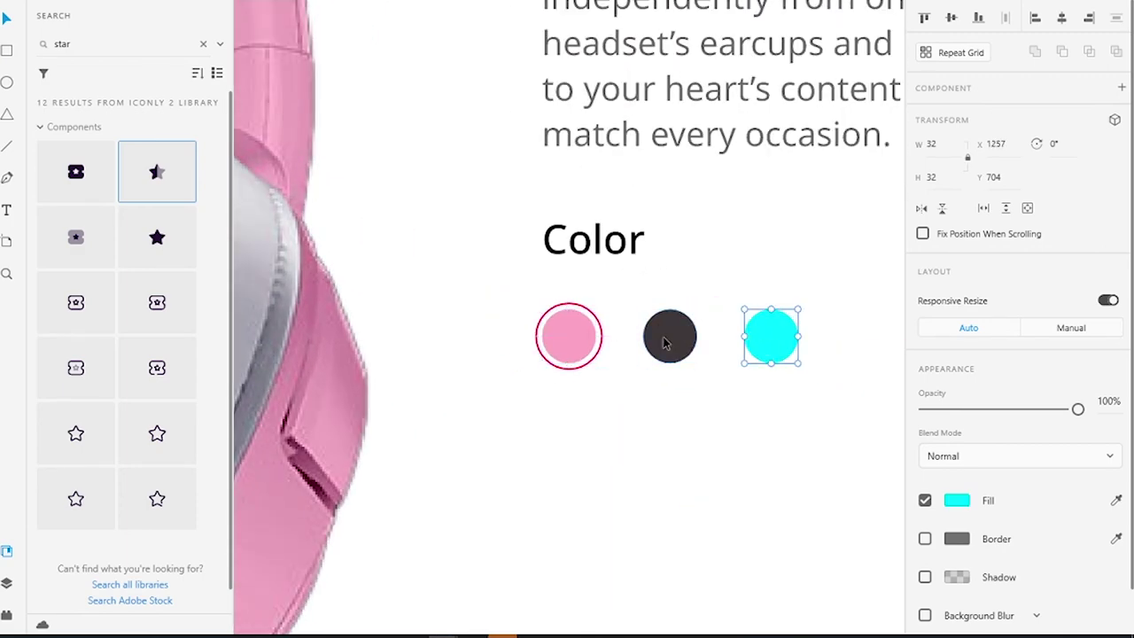
key(Left)
key(Left)
key(Left)
key(Left)
Group the color swatches with the ring and place the group beneath the Color label at X 1137, Y 694.
drag(810, 381, 527, 297)
key(ctrl+g)
key(Right)
key(Right)
key(Right)
key(Right)
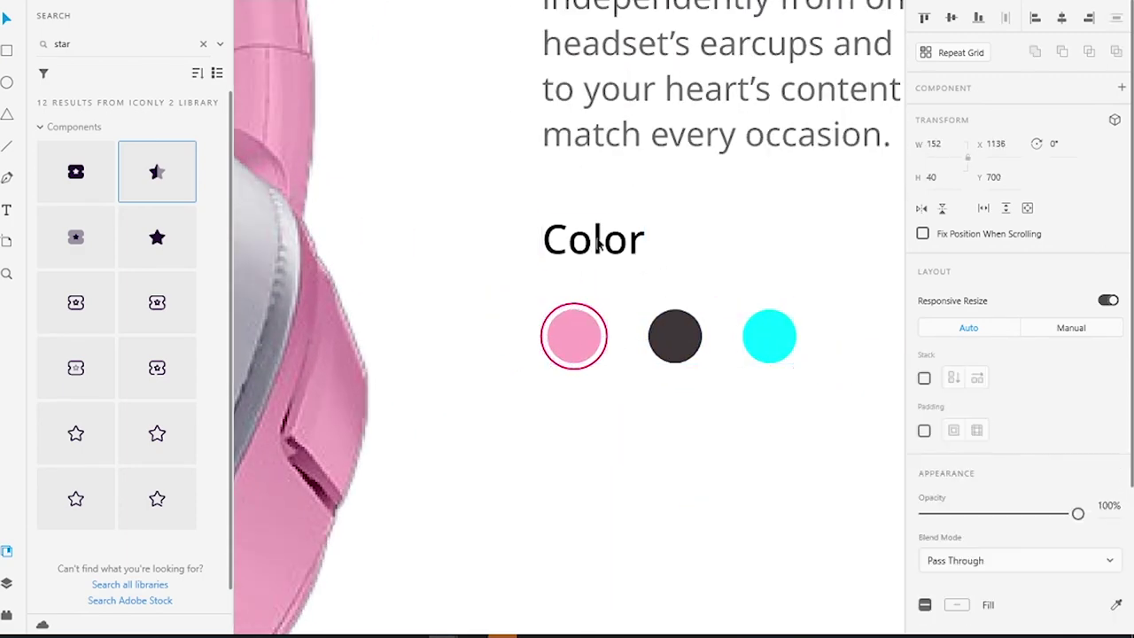
key(Up)
key(Up)
key(Up)
key(Up)
key(Up)
key(Up)
Add the price text "199.99 $" below the swatches with an auto-width text box.
scroll(539, 233, down, 2)
scroll(549, 240, down, 2)
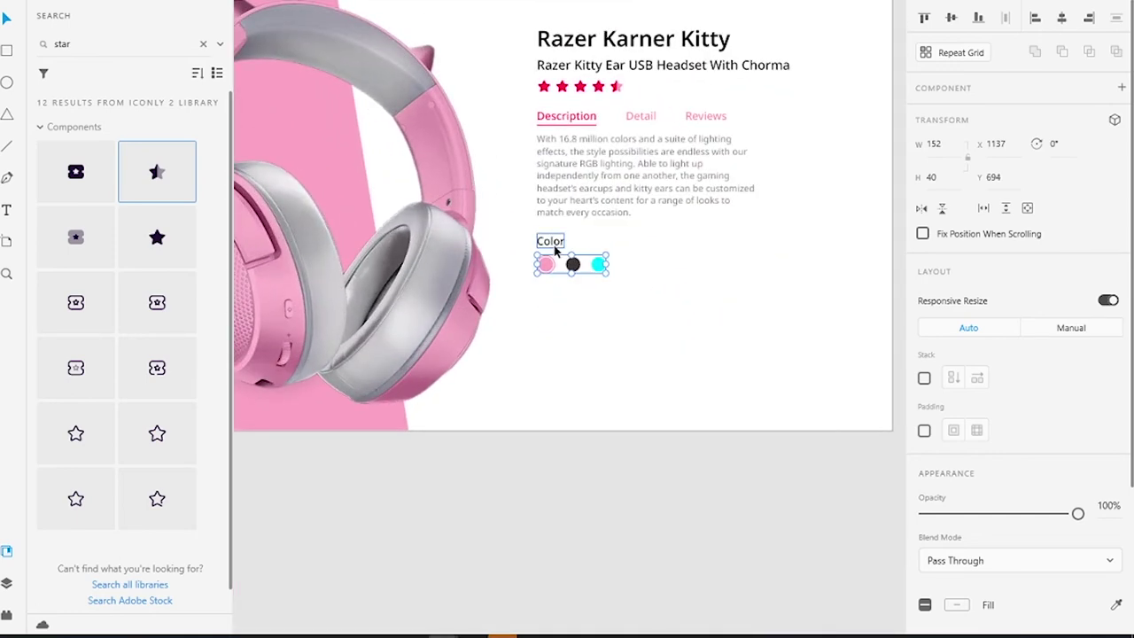
scroll(561, 283, down, 2)
key(t)
drag(595, 342, 864, 419)
text(19)
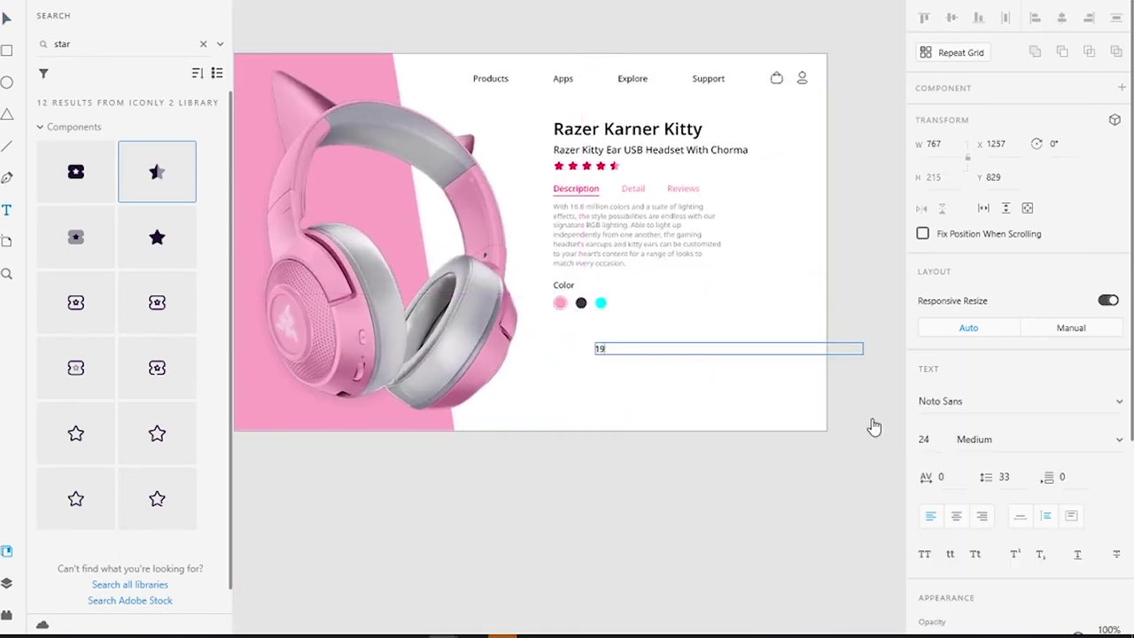
text(9 $)
click(1020, 515)
scroll(609, 348, up, 4)
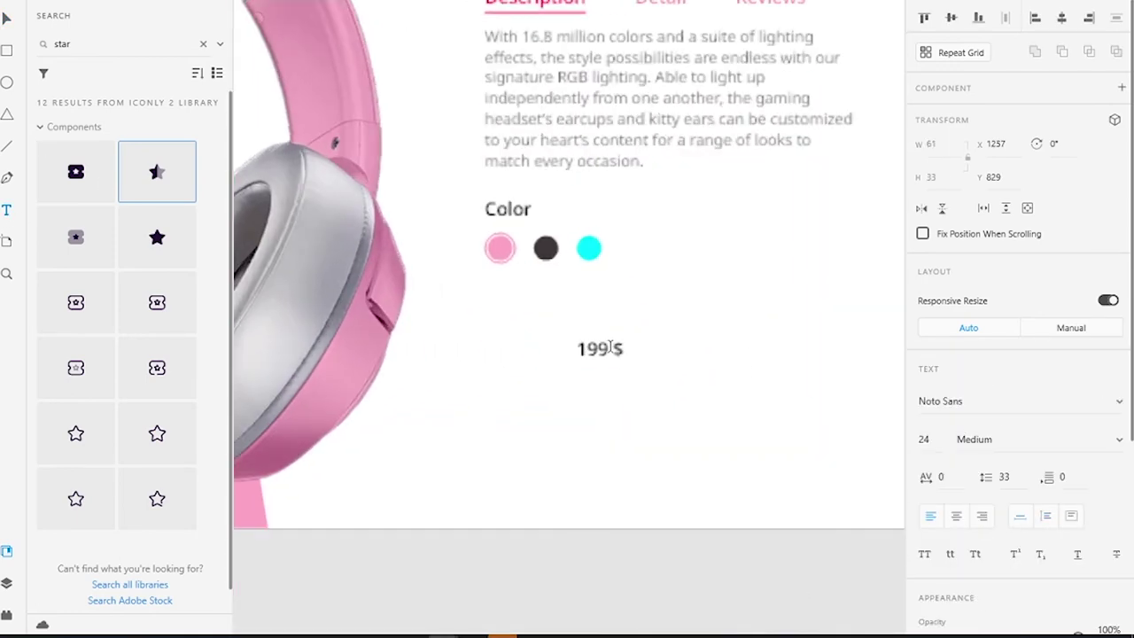
key(Escape)
Set the price text to size 48 in SemiBold.
click(923, 438)
text(48)
key(Return)
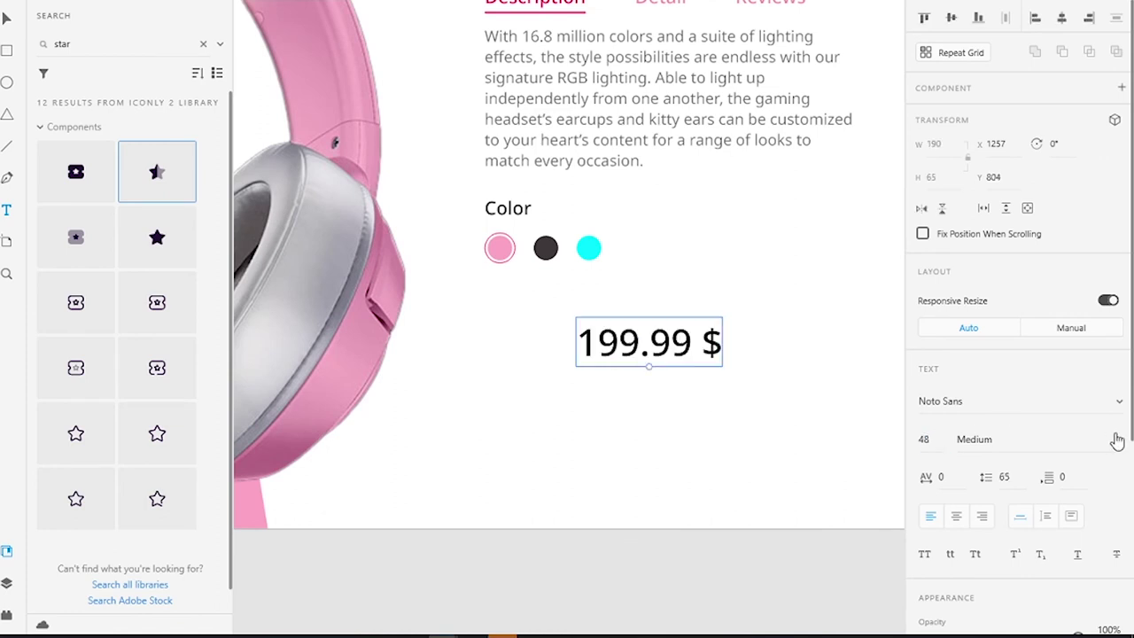
click(1117, 438)
click(983, 469)
Move the price beside the color swatches, to X 1463, Y 669.
drag(639, 347, 779, 250)
scroll(575, 215, down, 3)
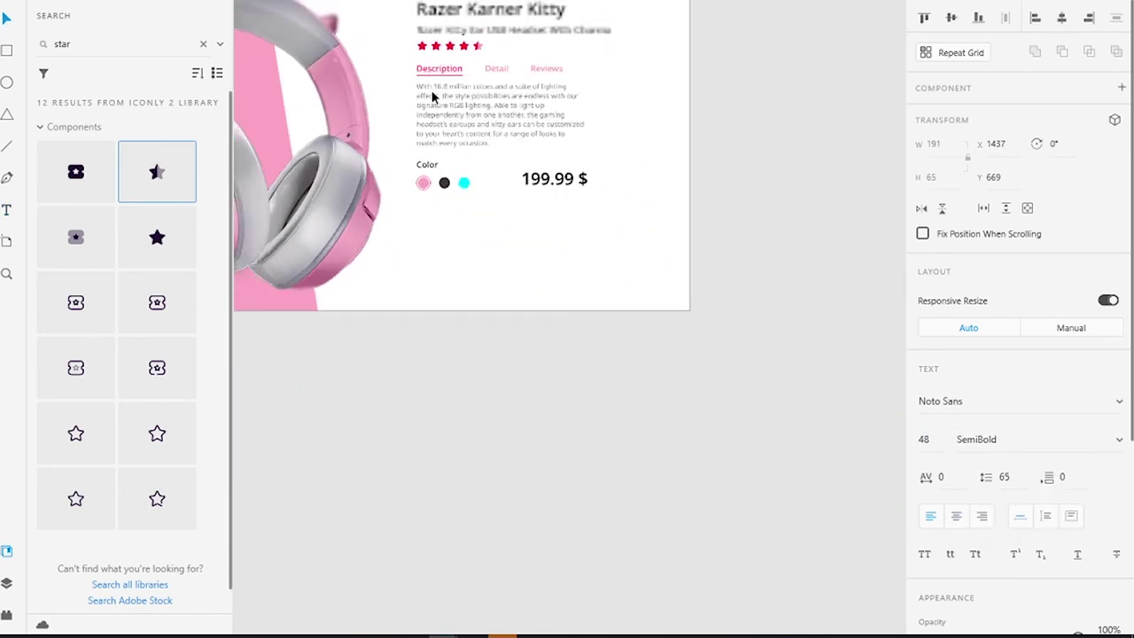
key(Left)
key(Left)
key(Left)
key(Left)
key(Left)
key(Left)
key(Left)
key(Left)
key(Left)
key(Left)
key(Left)
key(Left)
key(Left)
key(Left)
key(Left)
key(Left)
key(Left)
key(Left)
key(Left)
key(Left)
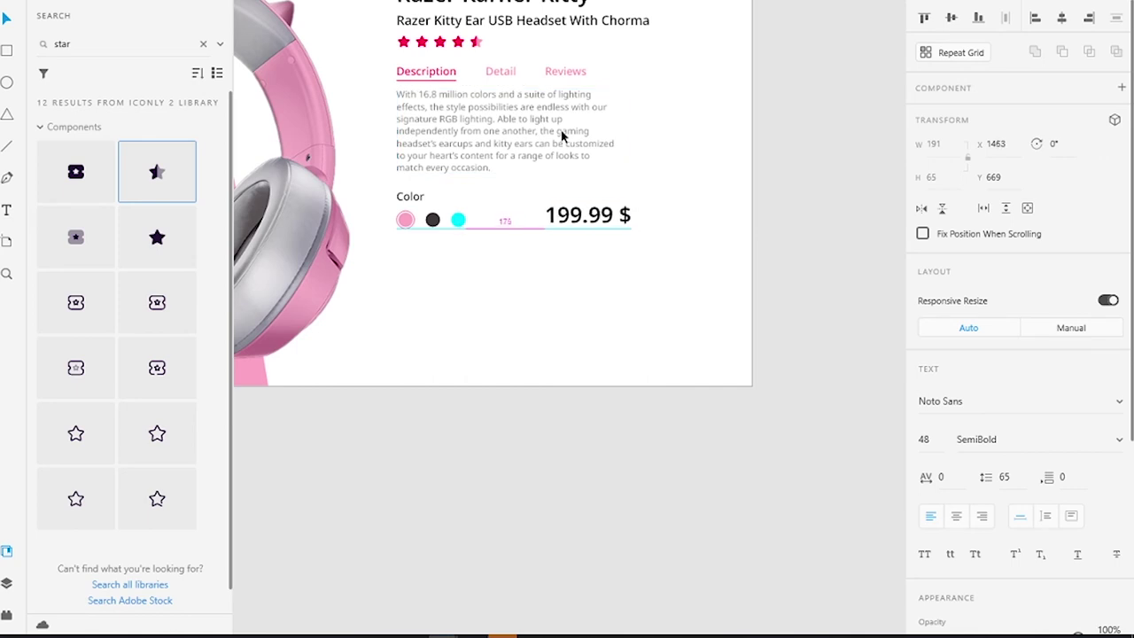
Move the price left so its right edge lines up with the right edge of the description text.
shift+click(599, 147)
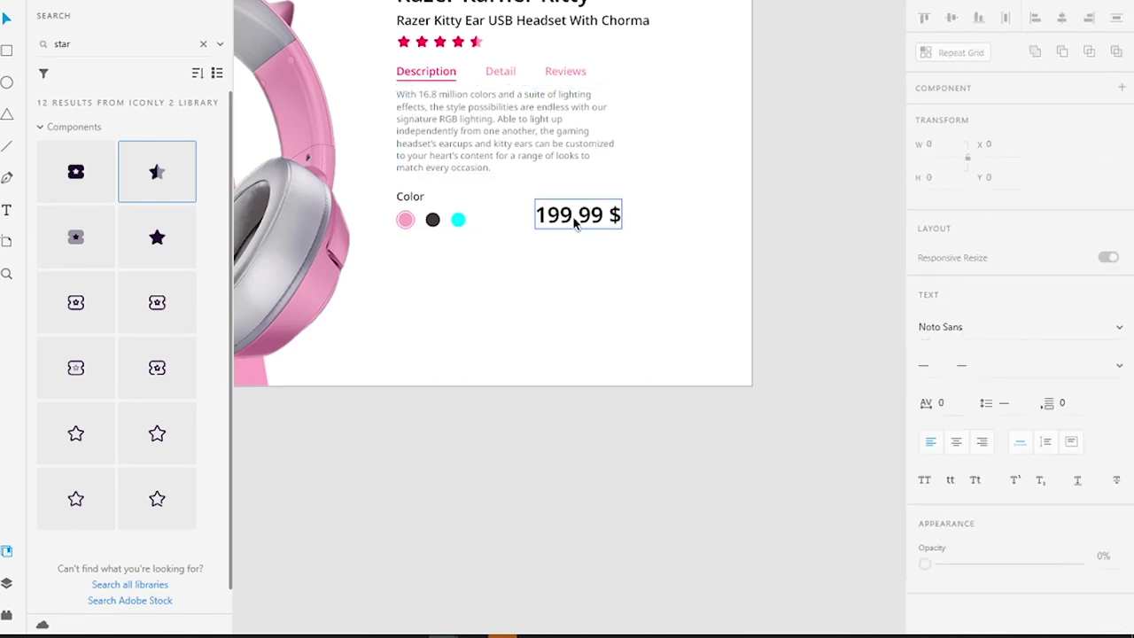
shift+click(550, 156)
key(ctrl+g)
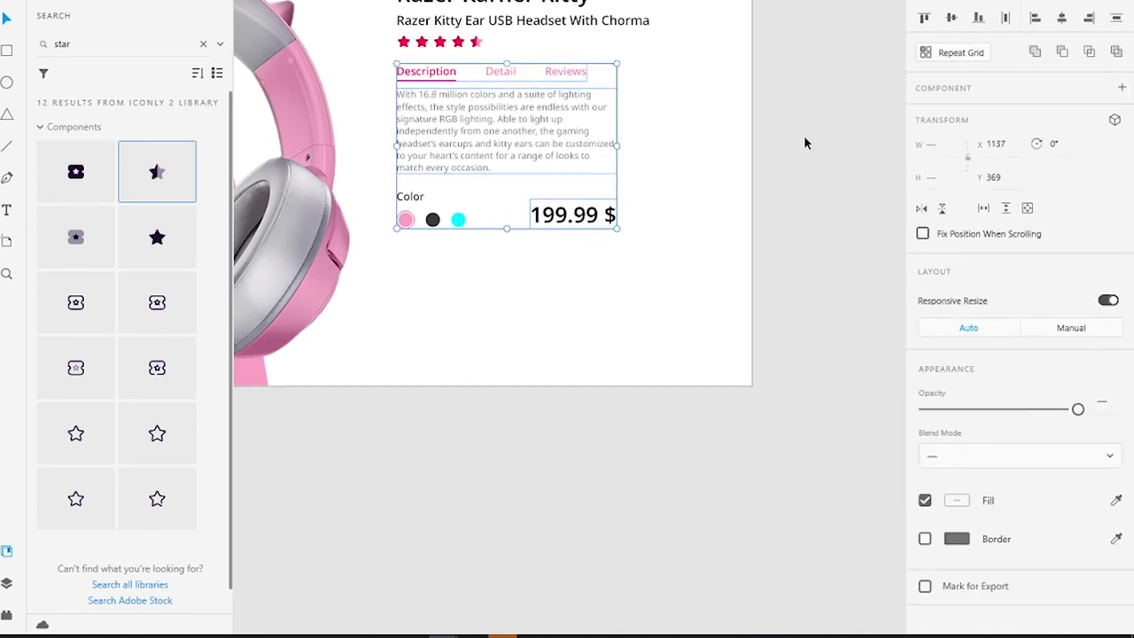
click(804, 138)
Draw a button rectangle 491 wide below the swatches and price at X 1137, Y 790, and set its height to 64.
key(ctrl+0)
drag(555, 295, 728, 320)
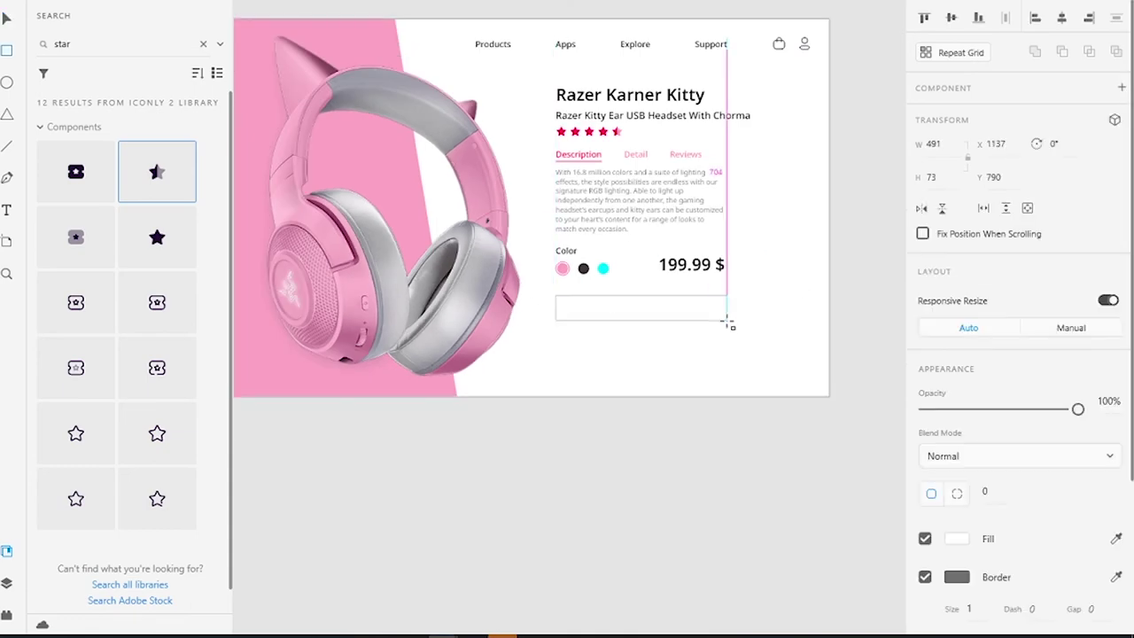
click(949, 177)
text(64)
key(Return)
scroll(715, 286, up, 5)
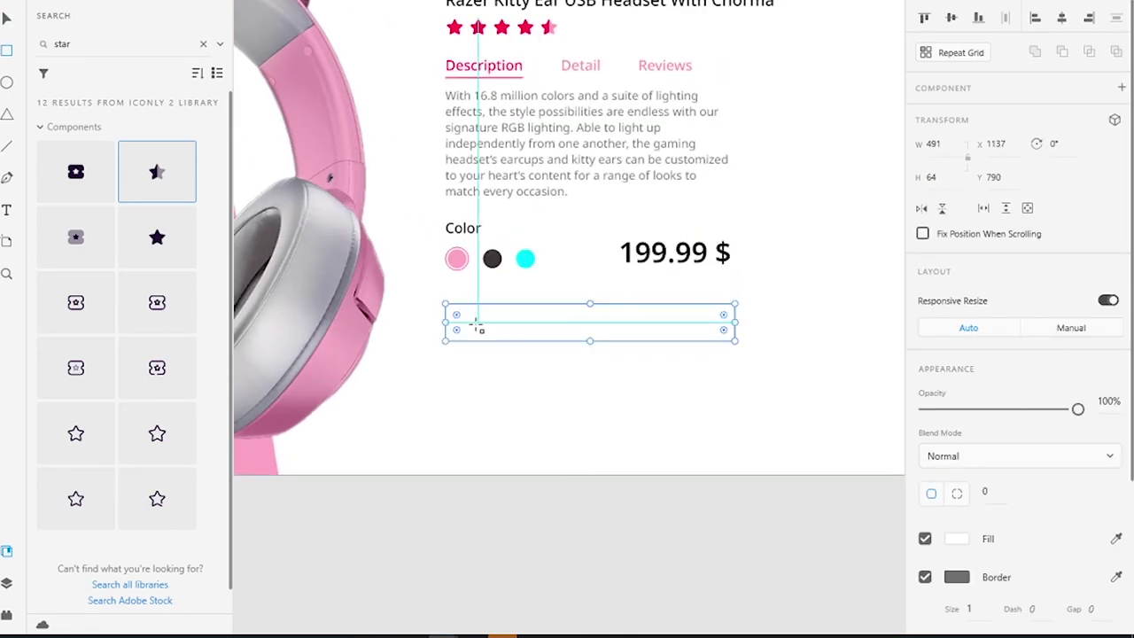
Set the rectangle's corner radius to 16 and remove its border.
click(987, 492)
text(14)
key(Return)
text(16)
key(Return)
click(924, 576)
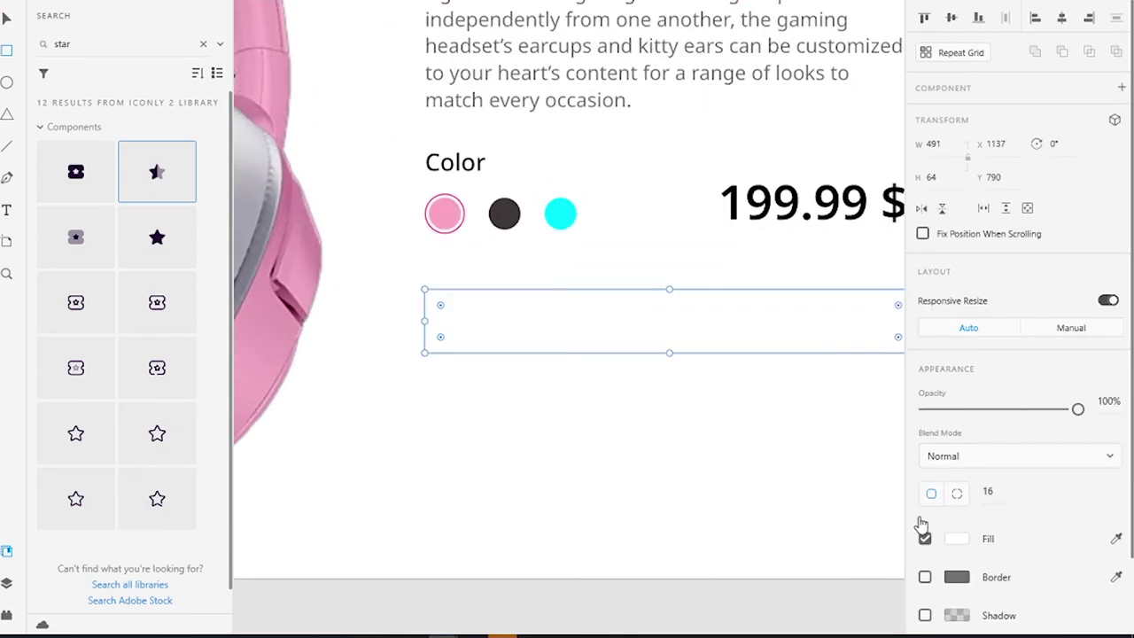
Fill the rectangle with the crimson color sampled from the rating stars.
key(ctrl+0)
click(560, 140)
scroll(664, 257, up, 3)
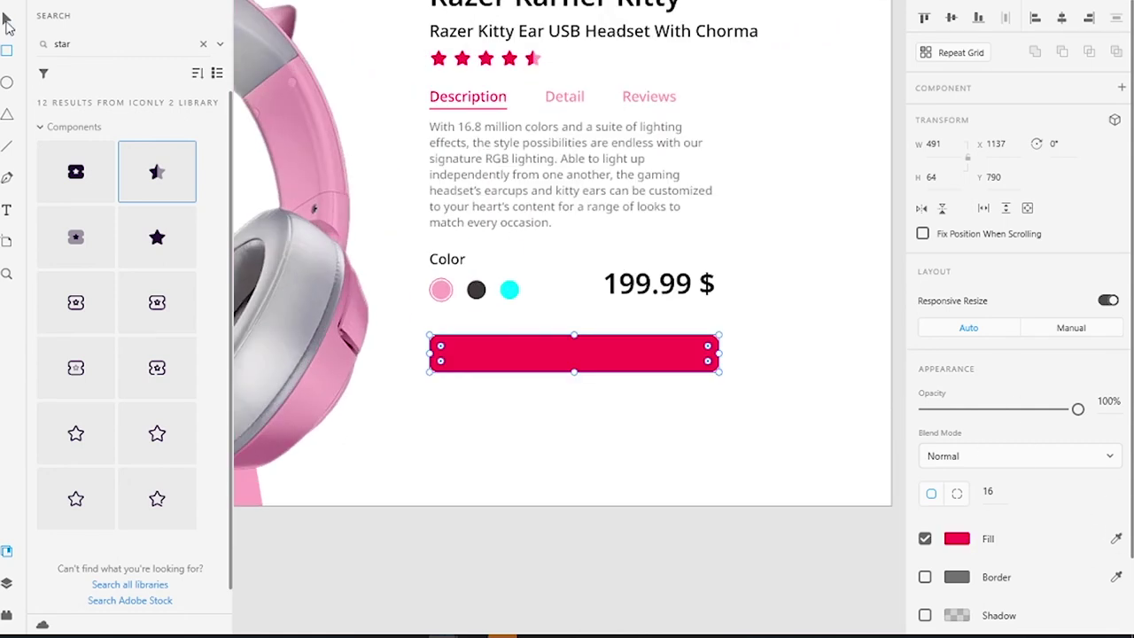
Move the crimson button up toward the swatches, to Y 766.
click(440, 294)
drag(459, 354, 458, 349)
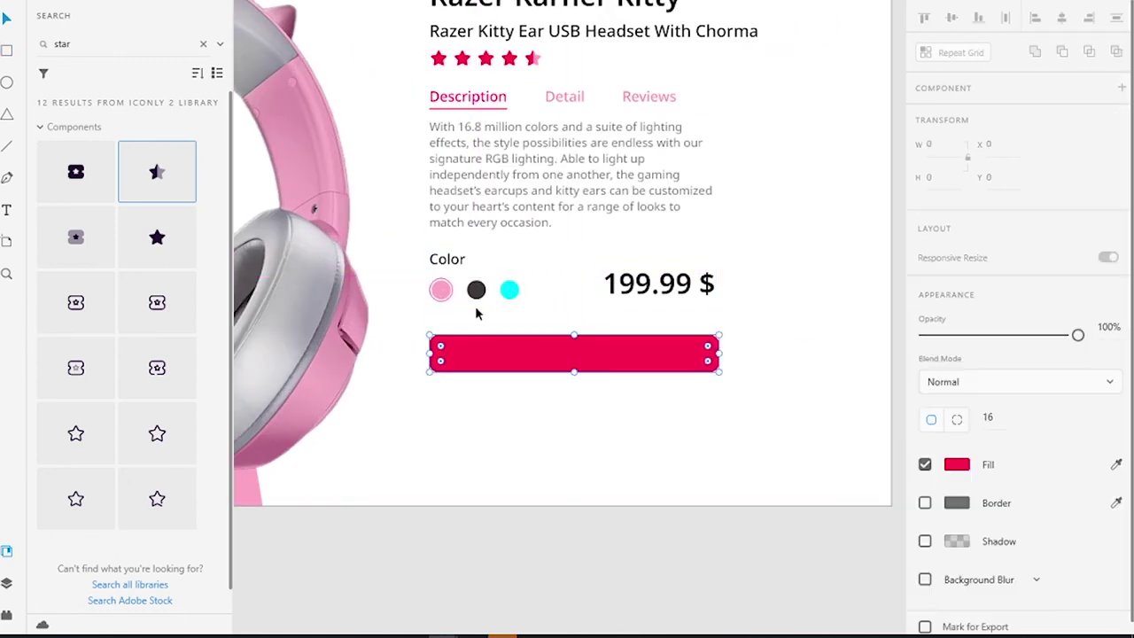
key(Up)
key(Up)
key(Up)
key(Up)
key(Up)
key(Up)
key(Up)
key(Up)
key(Up)
key(Up)
key(Up)
key(Up)
key(Up)
key(Up)
key(Up)
Add the text "Add to card" below the button with an auto-width text box.
key(t)
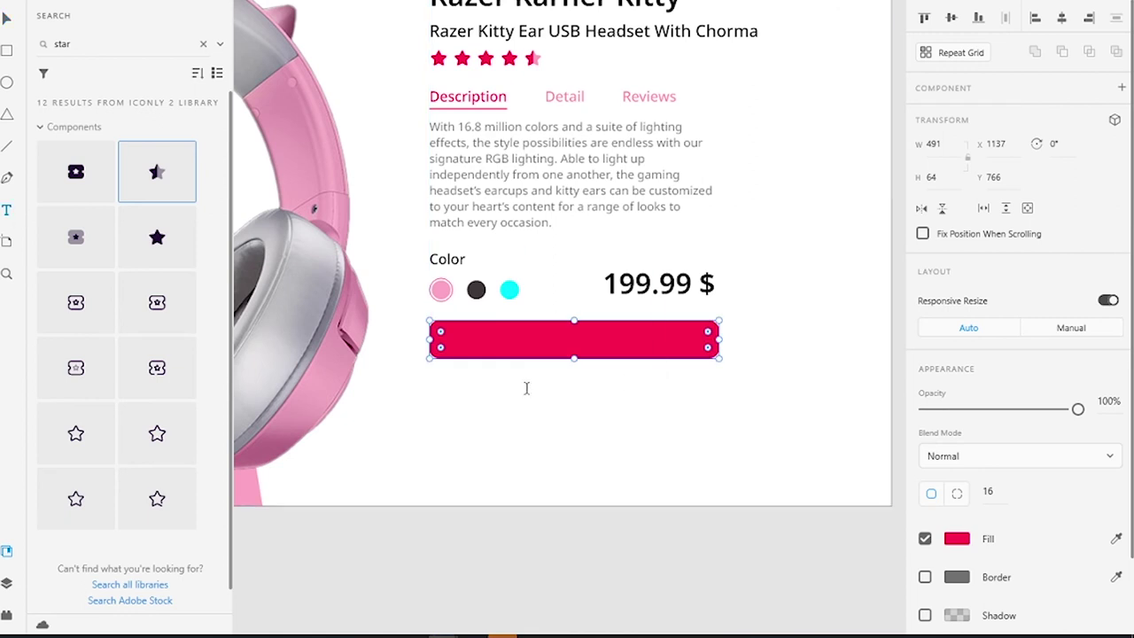
drag(495, 397, 672, 435)
text(Add to card)
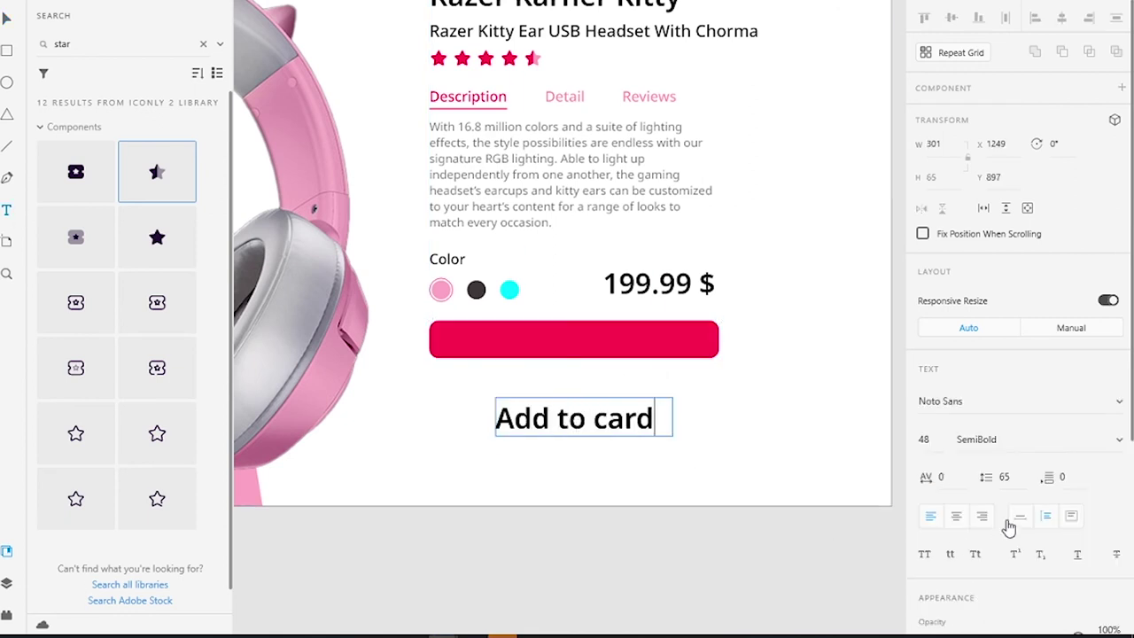
click(1014, 519)
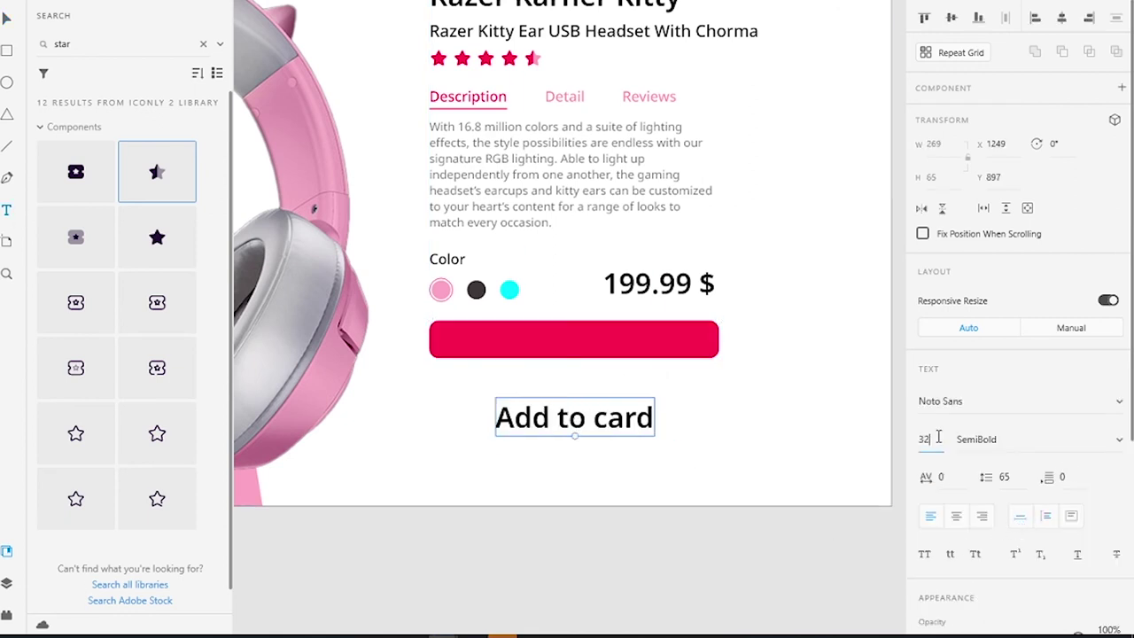
Set the "Add to card" text to size 24 and center it on the crimson button.
key(BackSpace)
key(BackSpace)
text(24)
key(Return)
scroll(1019, 399, down, 5)
drag(531, 422, 576, 343)
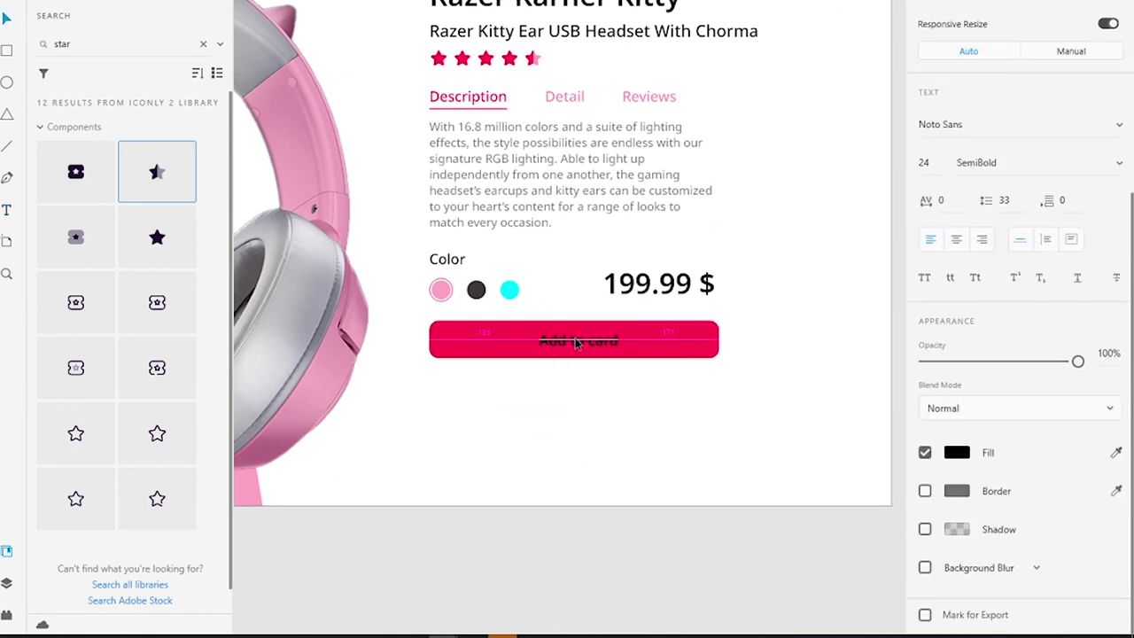
click(698, 343)
click(577, 342)
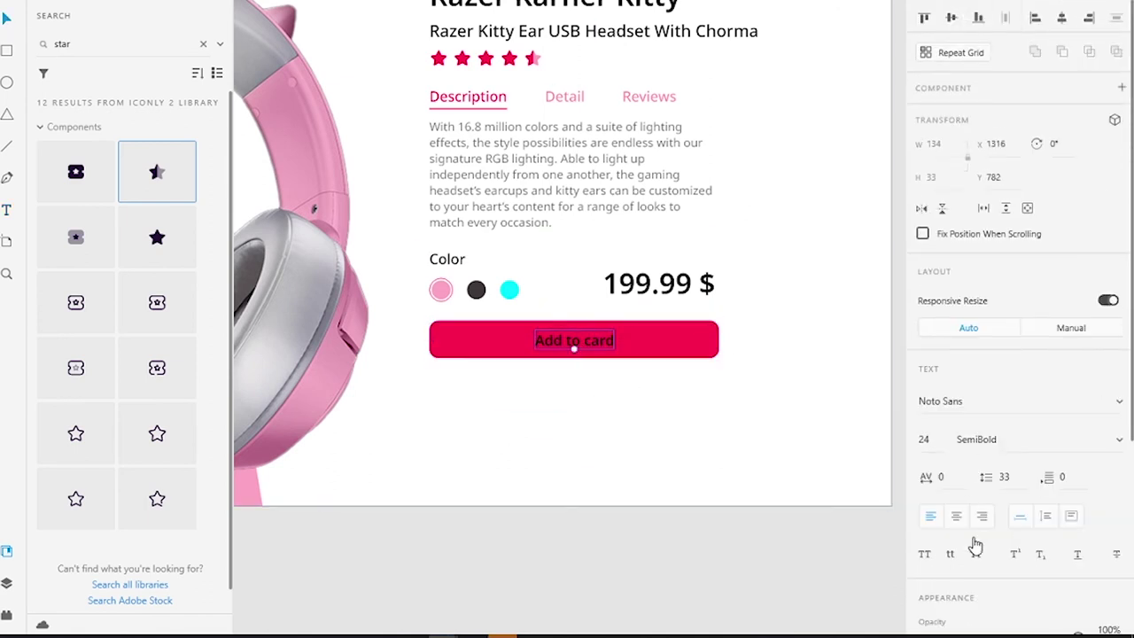
Change the "Add to card" text fill to white, ffffff.
scroll(1018, 399, down, 3)
click(957, 451)
text(ffffff)
key(Return)
key(Escape)
Narrow the button to 485 wide so its right edge matches the price, and group it with its centered label.
click(474, 290)
click(660, 283)
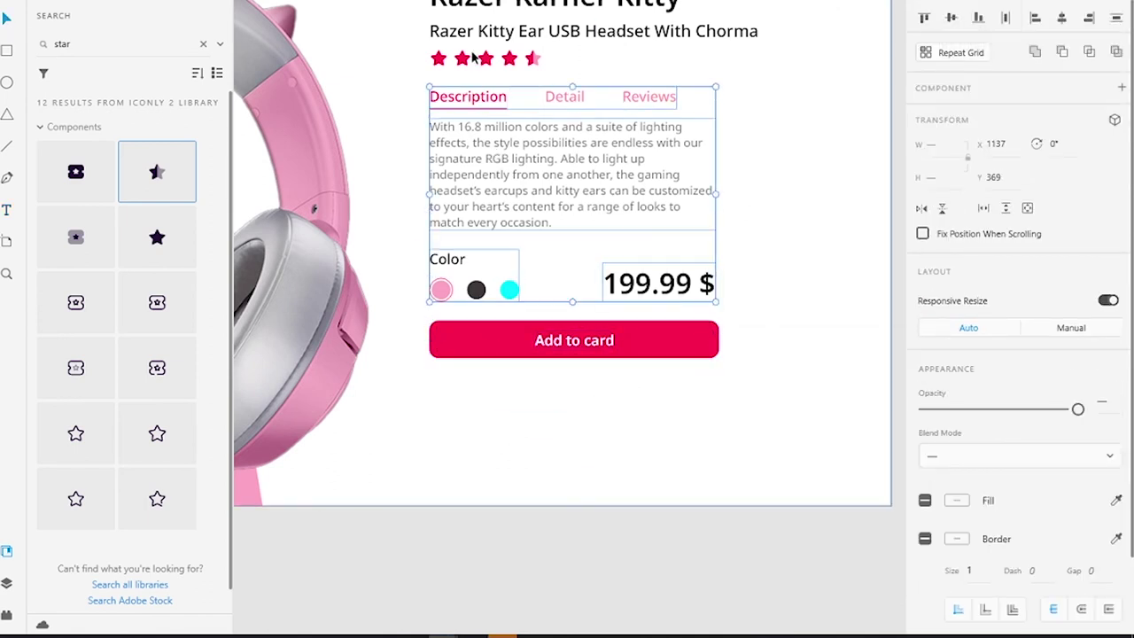
double_click(659, 283)
click(714, 340)
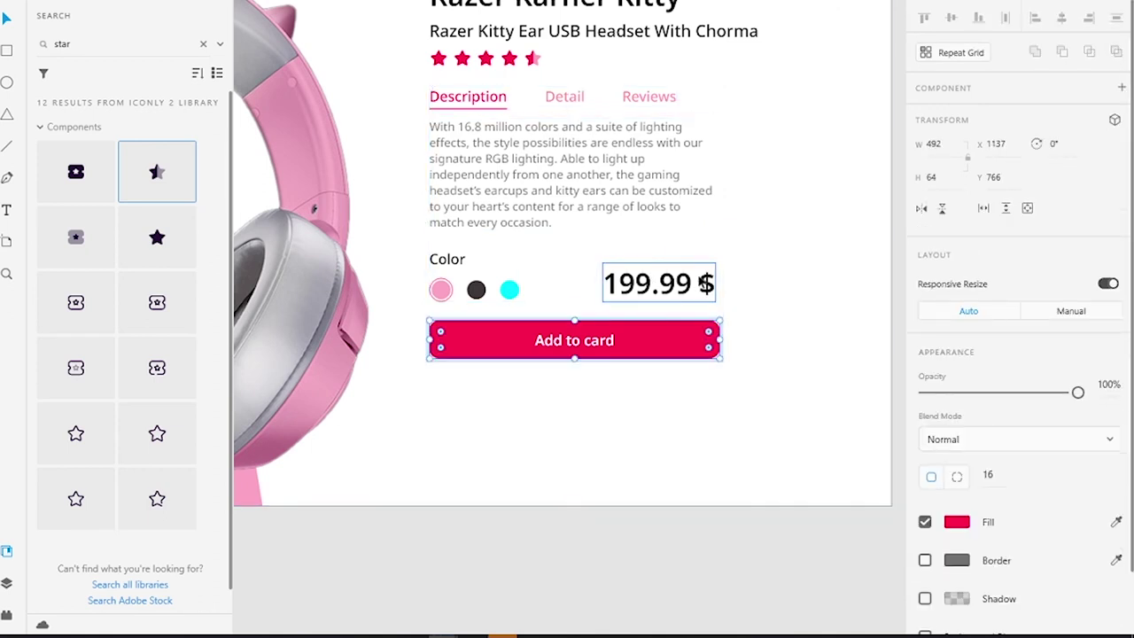
click(598, 173)
click(677, 354)
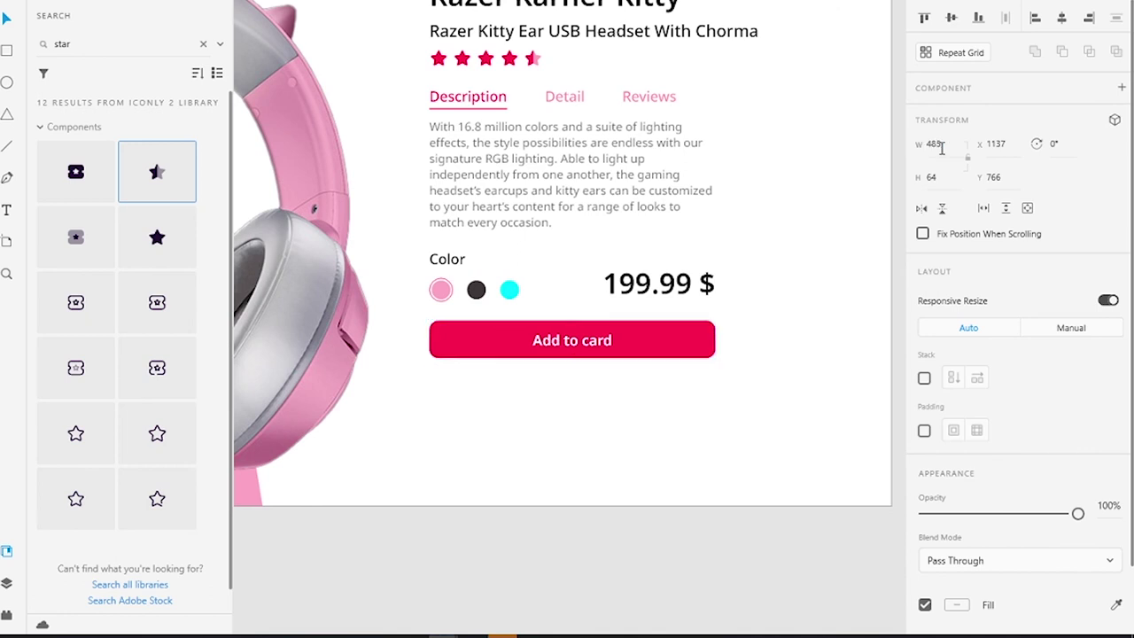
Move the color options, price and button up to tighten the spacing beneath the description text.
drag(416, 377, 613, 155)
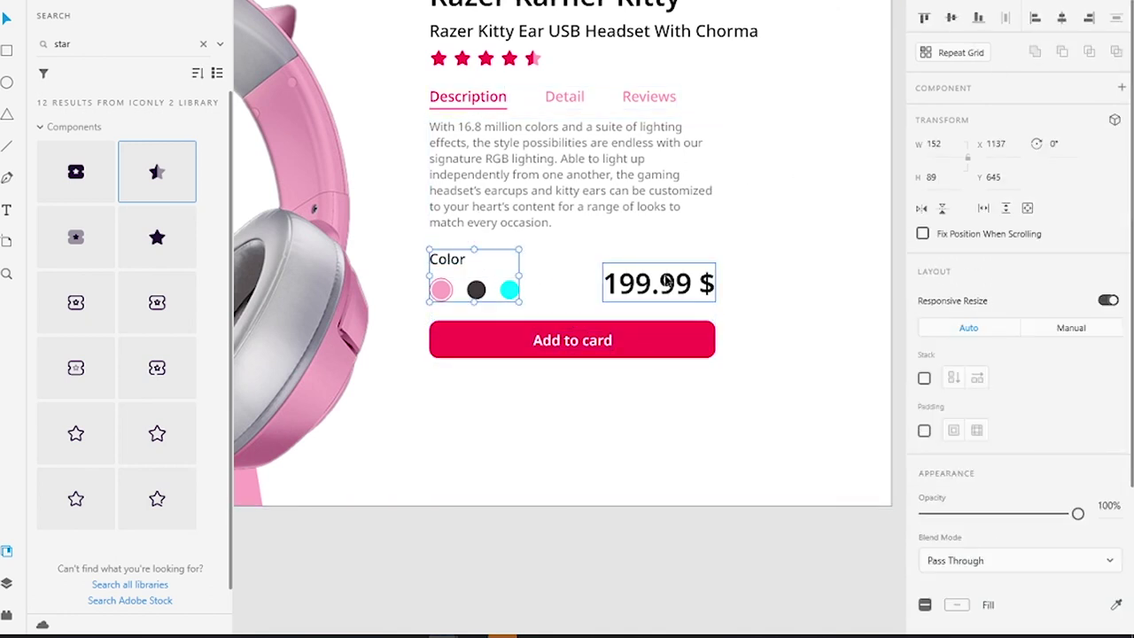
drag(561, 195, 565, 203)
click(640, 278)
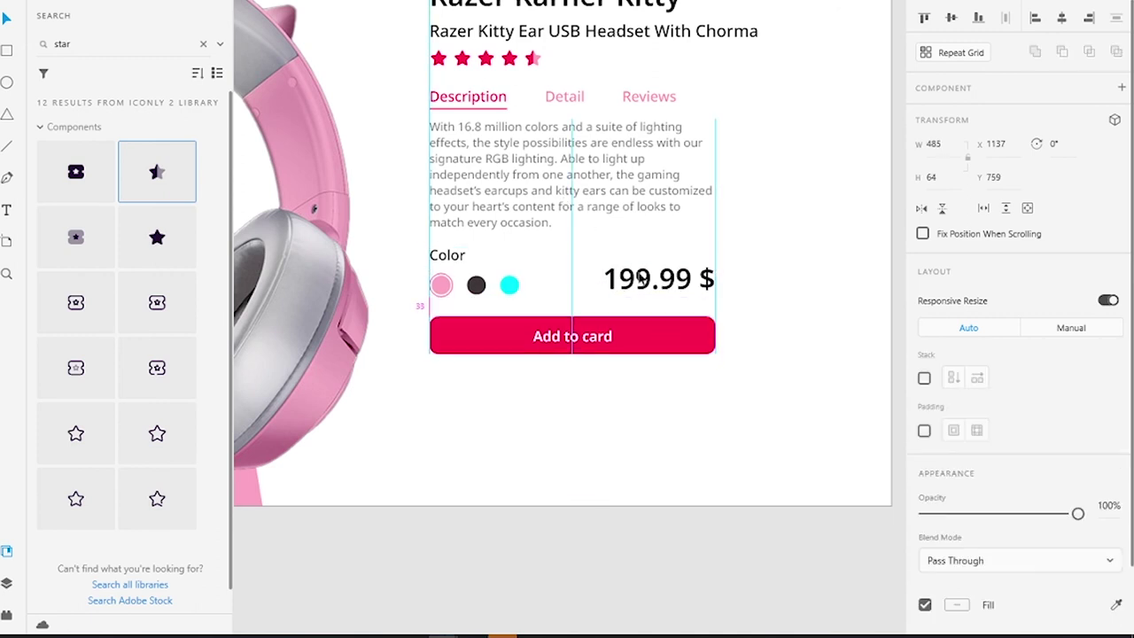
click(785, 203)
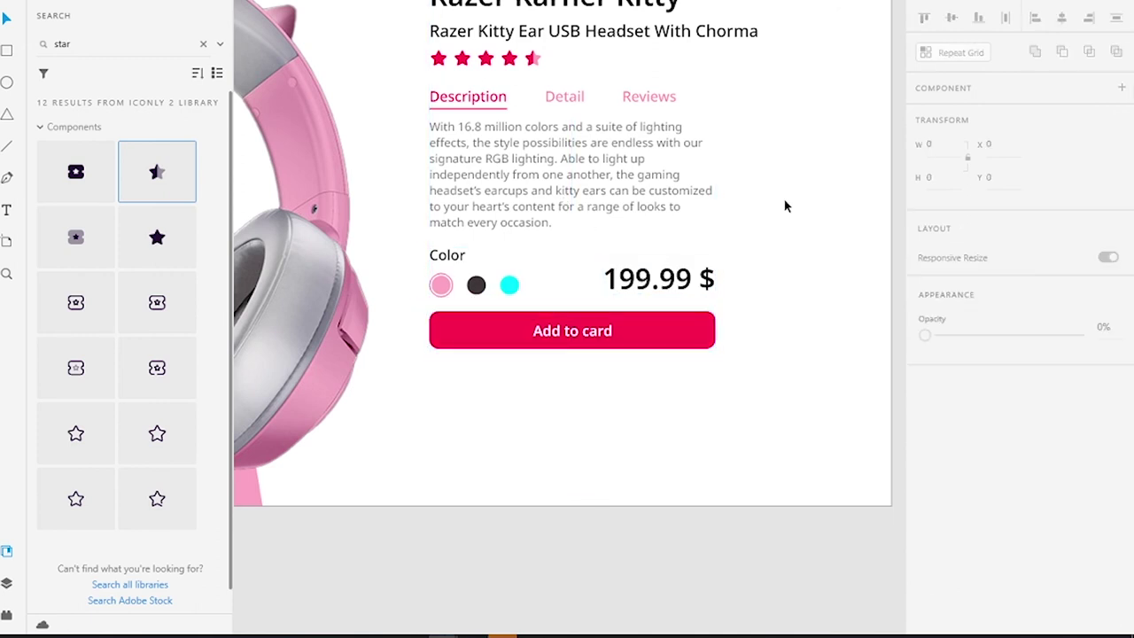
Move the whole product block, from the heading down to the "Add to card" button, up closer to the navigation.
key(ctrl+0)
click(709, 405)
shift+click(660, 306)
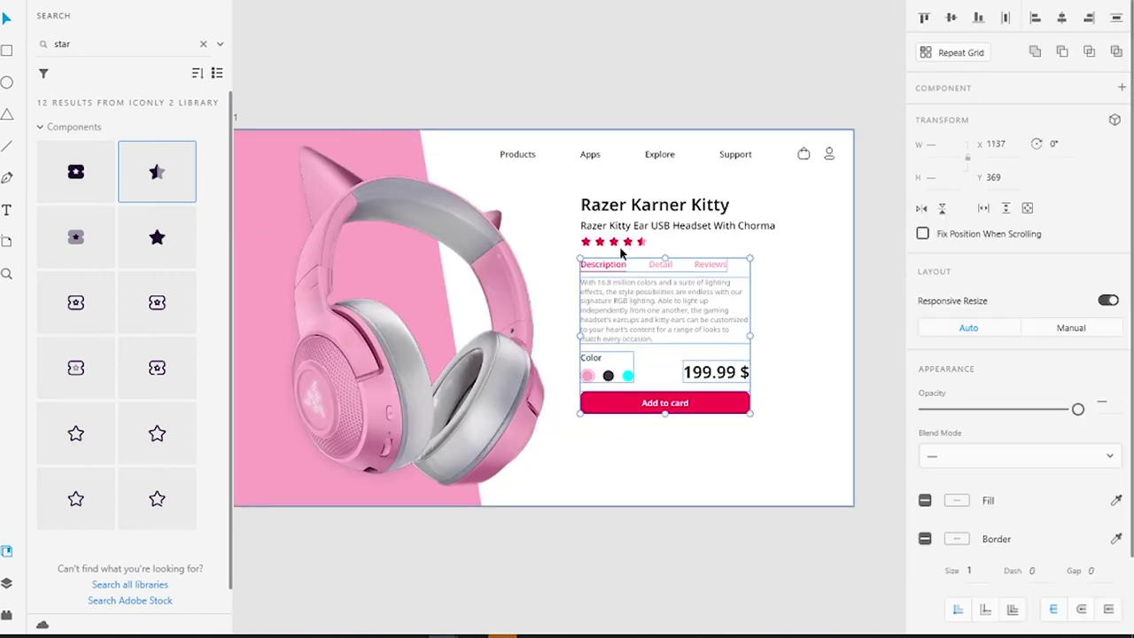
shift+click(650, 206)
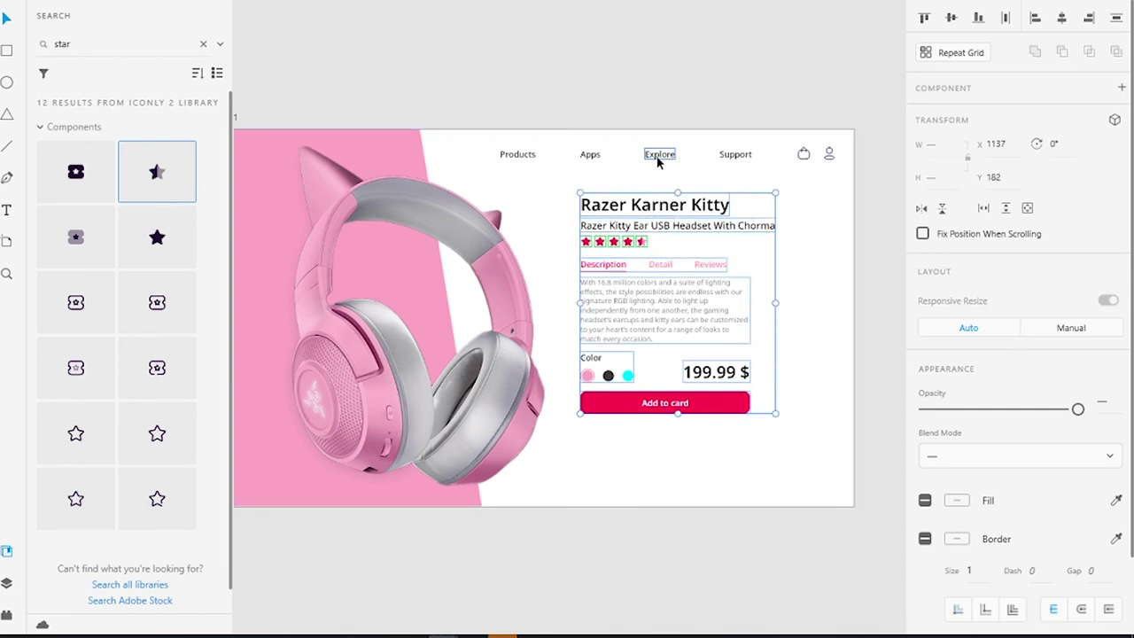
key(Up)
key(Up)
key(Up)
key(Up)
key(Up)
key(Up)
key(Up)
key(Up)
key(Up)
key(Up)
key(Up)
key(Up)
key(Up)
key(Up)
key(Up)
key(Up)
key(Up)
key(Up)
key(Up)
click(643, 101)
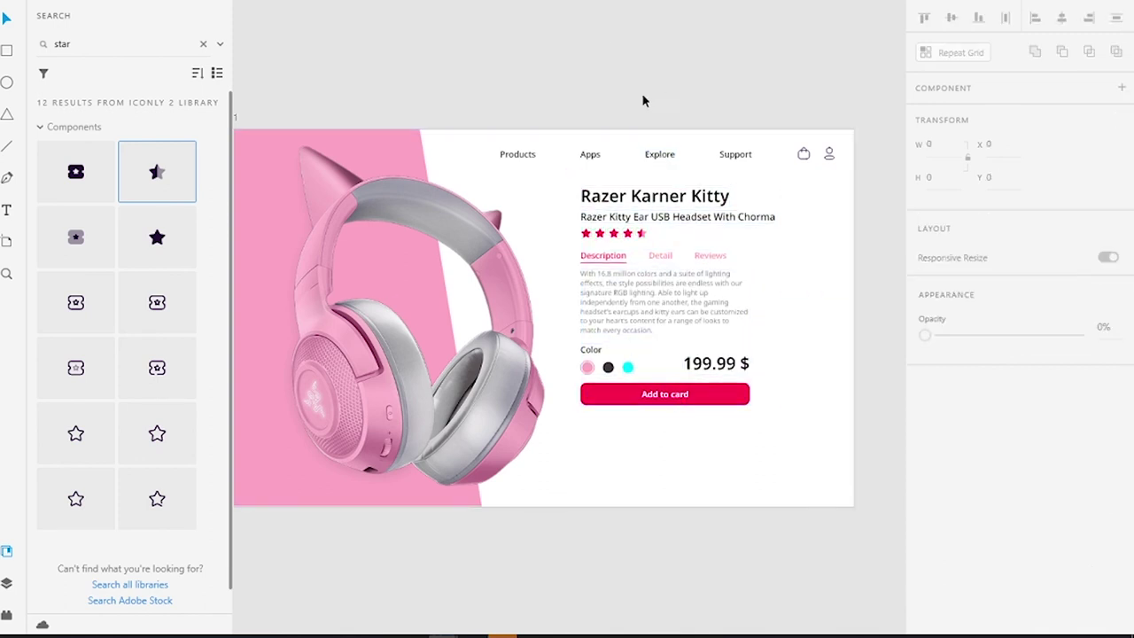
scroll(650, 97, left, 2)
scroll(660, 89, down, 3)
scroll(509, 461, up, 1)
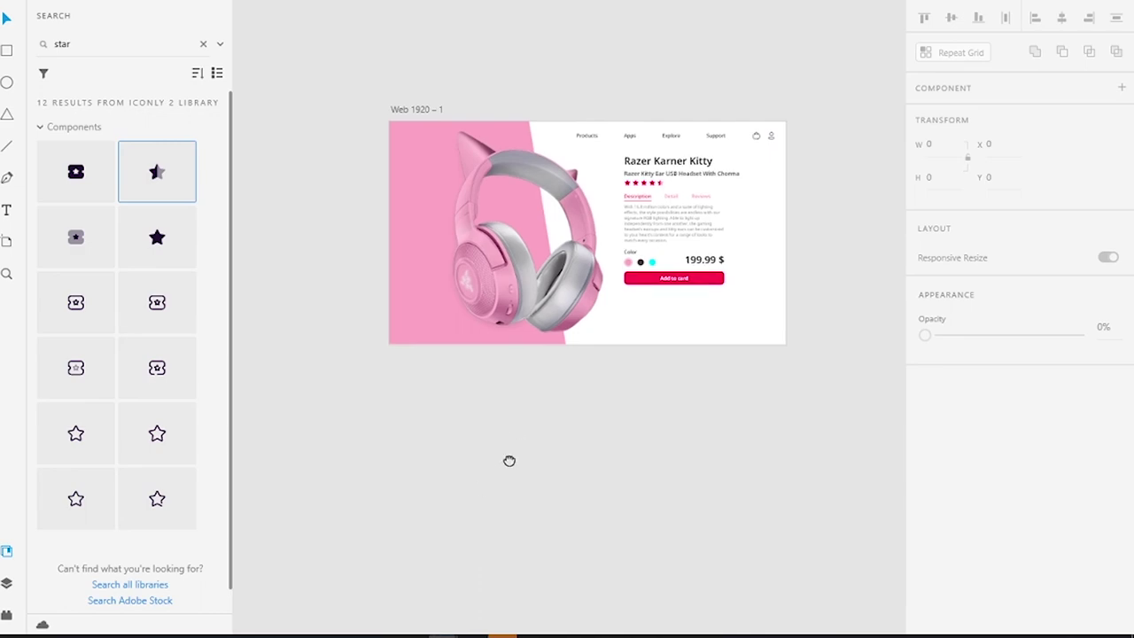
scroll(575, 212, up, 2)
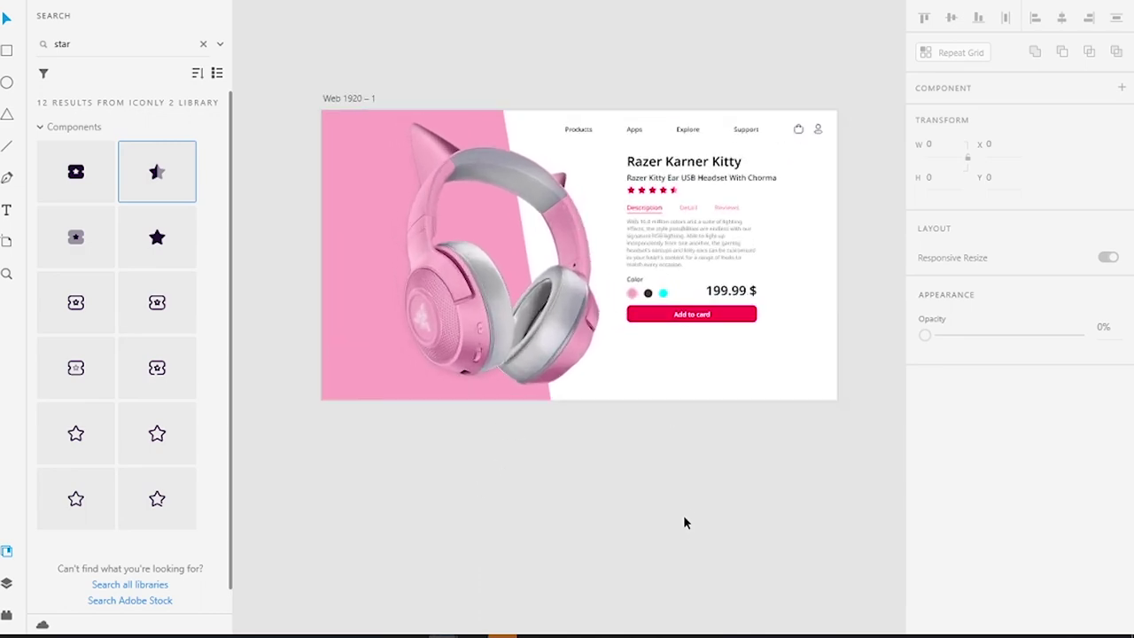